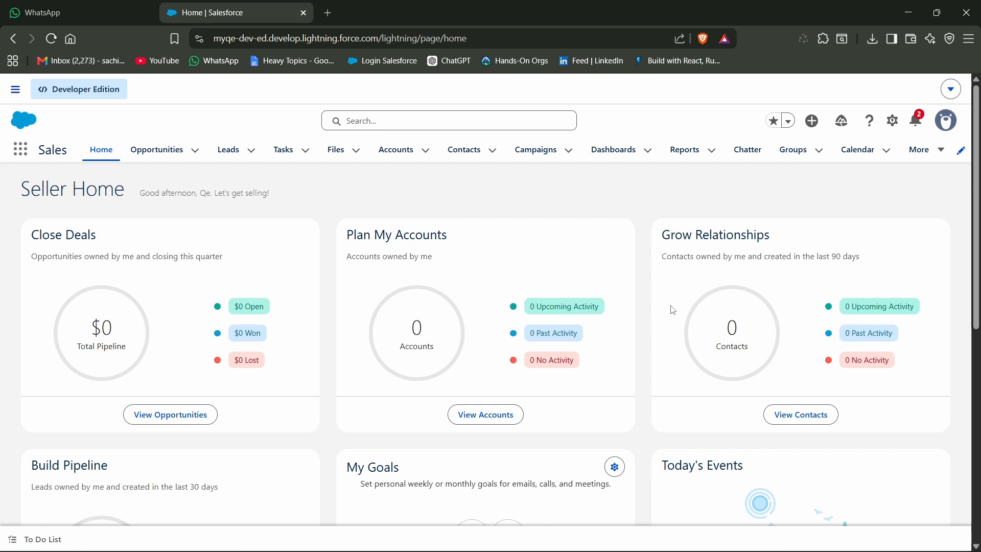
# Step: Go to the Cases list, open the Case object's setup and show its Fields & Relationships
pyautogui.click(918, 153)
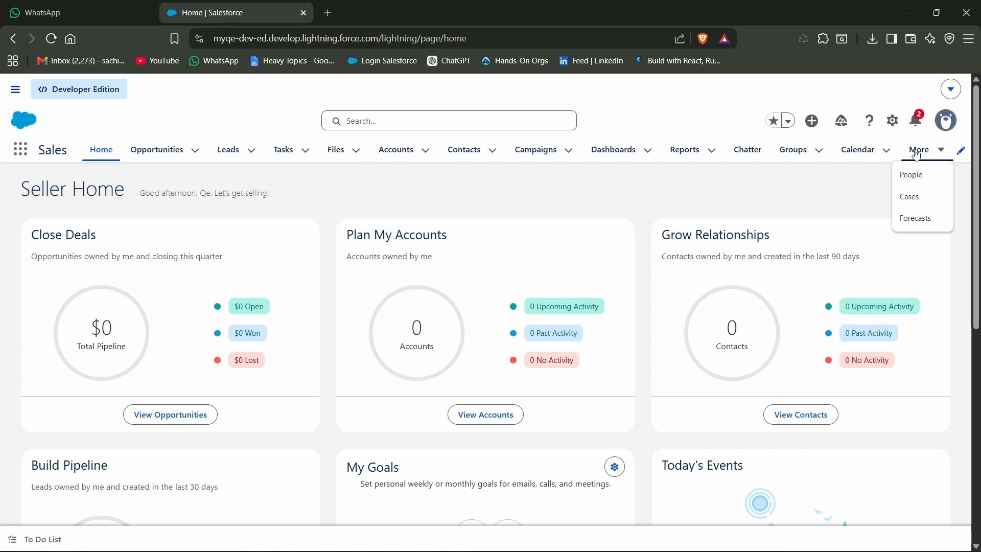
pyautogui.click(918, 200)
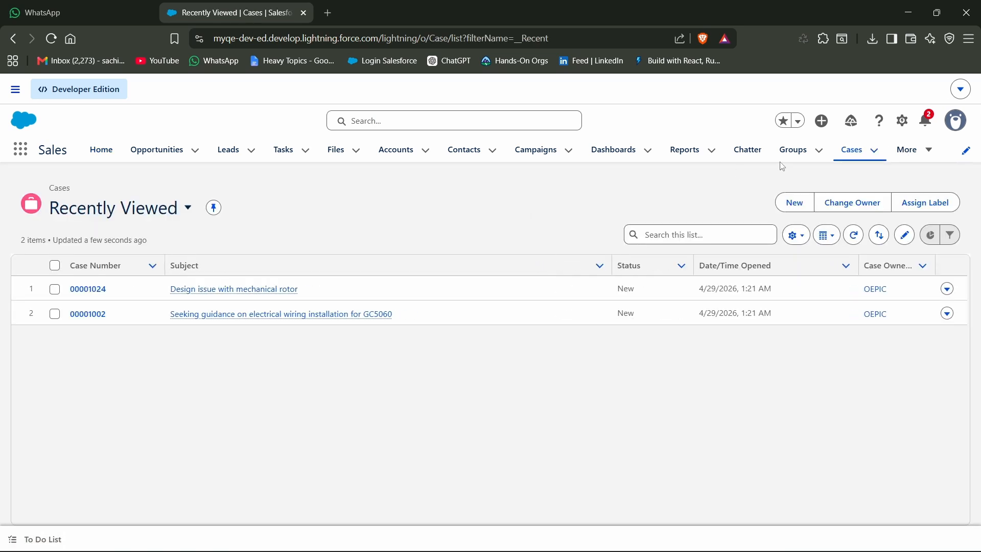
pyautogui.click(902, 123)
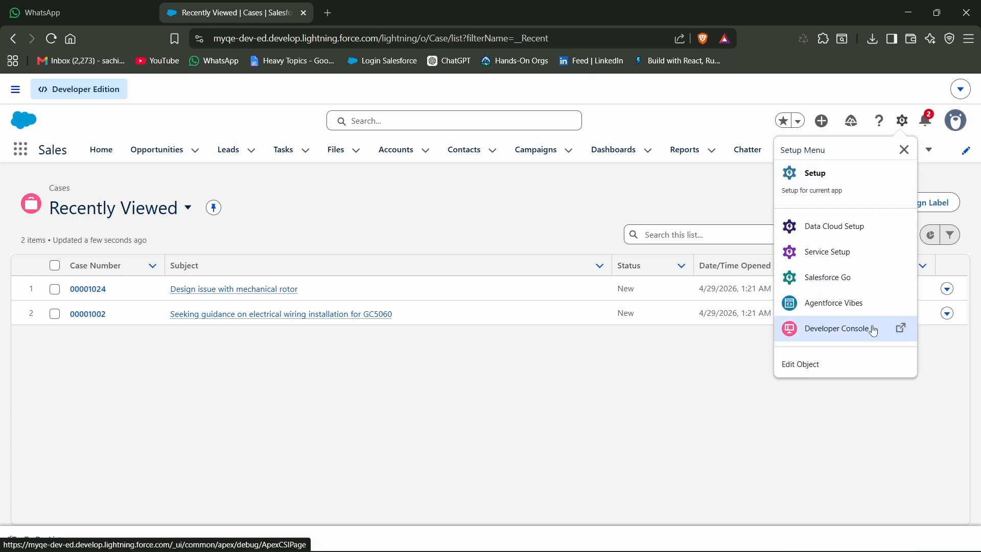
pyautogui.click(831, 365)
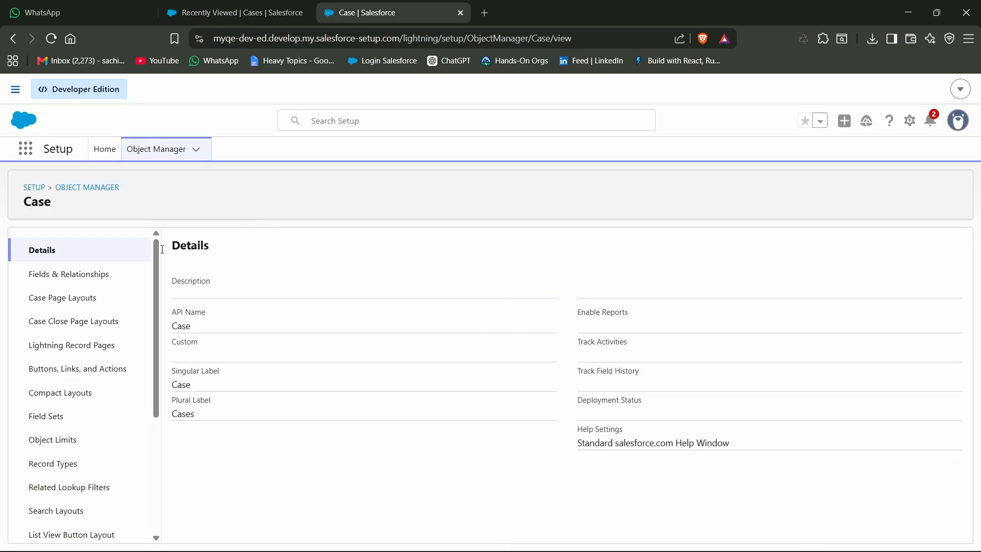
pyautogui.click(81, 285)
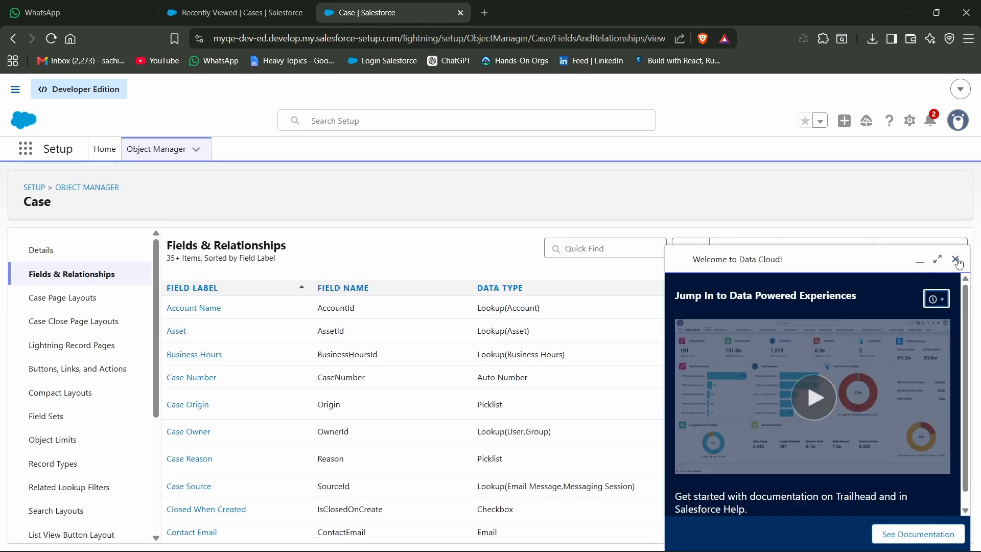
pyautogui.click(955, 259)
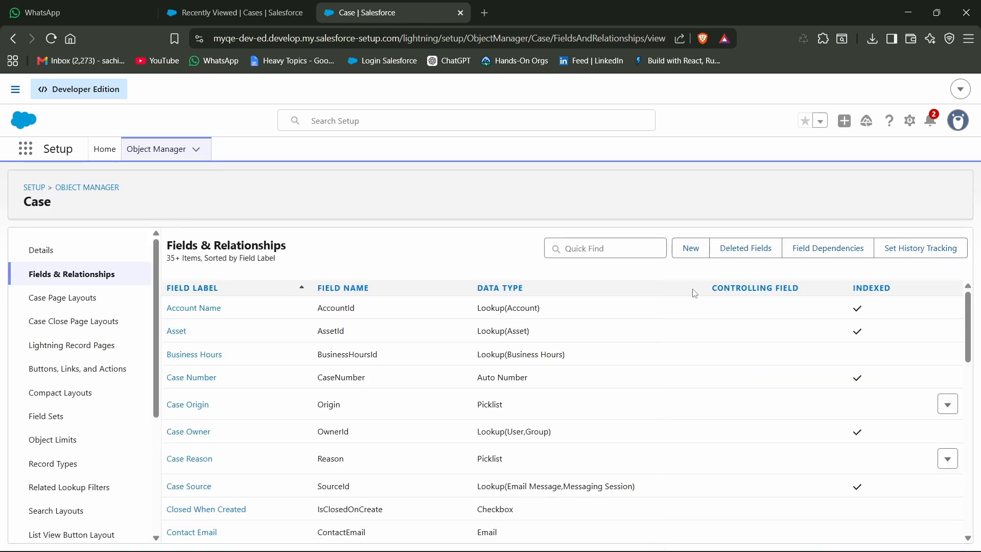
# Step: Start a new custom field on the Case object with the data type Text Area (Long)
pyautogui.click(690, 250)
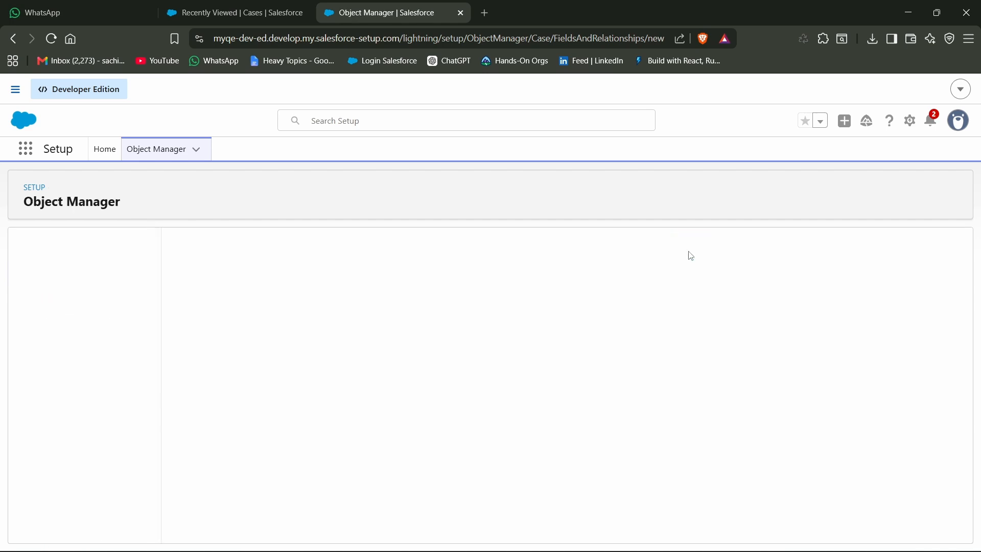
pyautogui.scroll(-7, 276, 399)
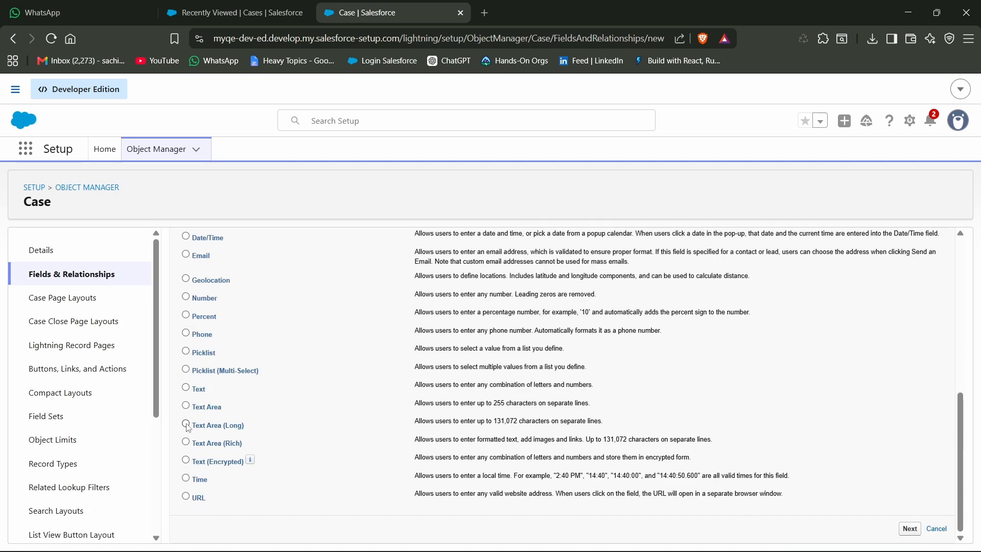
pyautogui.scroll(8, 188, 428)
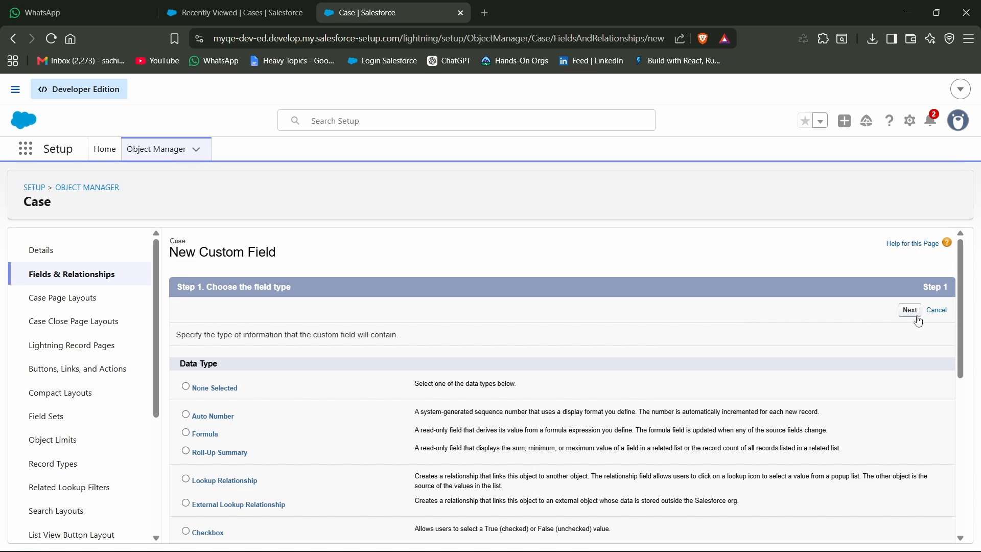
pyautogui.click(911, 311)
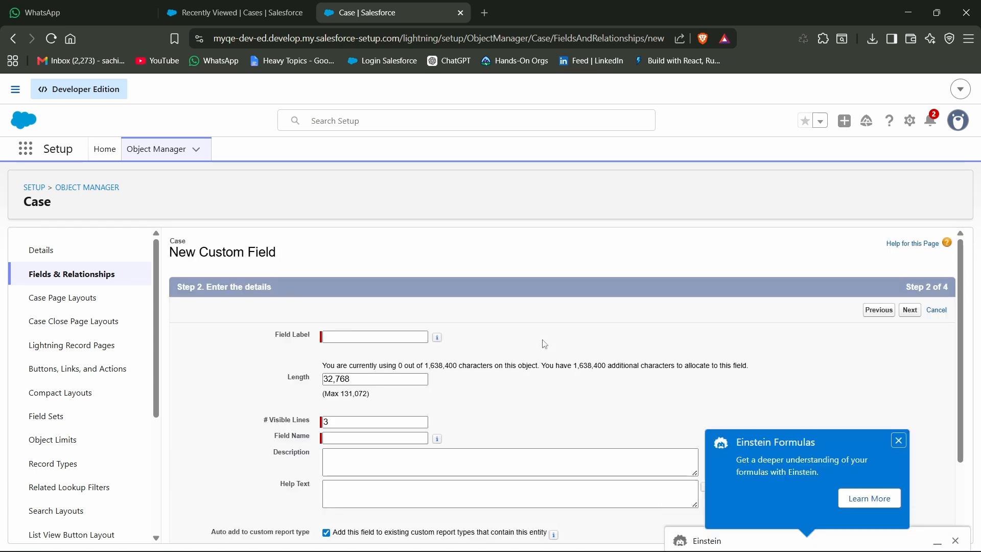
# Step: Label the new long text area field Summary and continue to field-level security
pyautogui.click(402, 336)
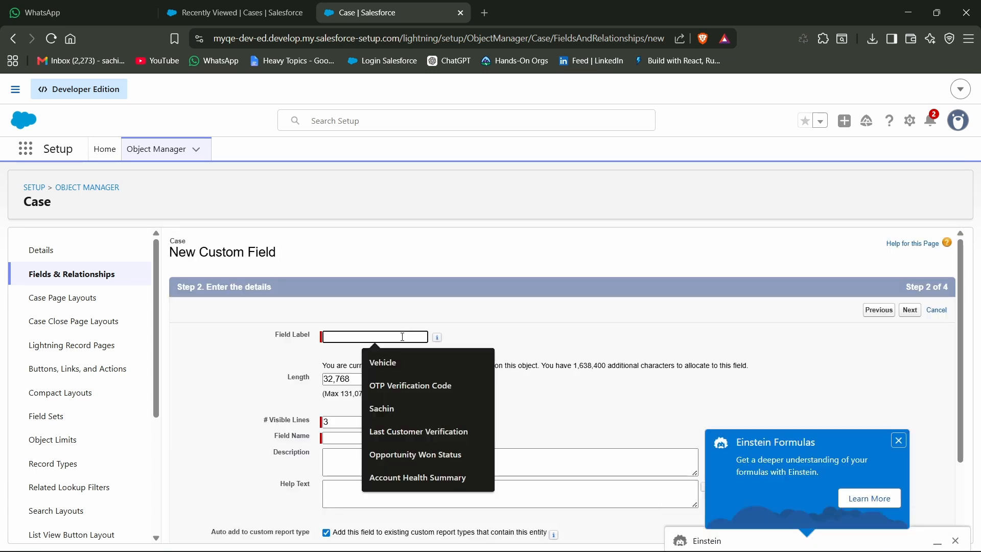
pyautogui.write('Summ')
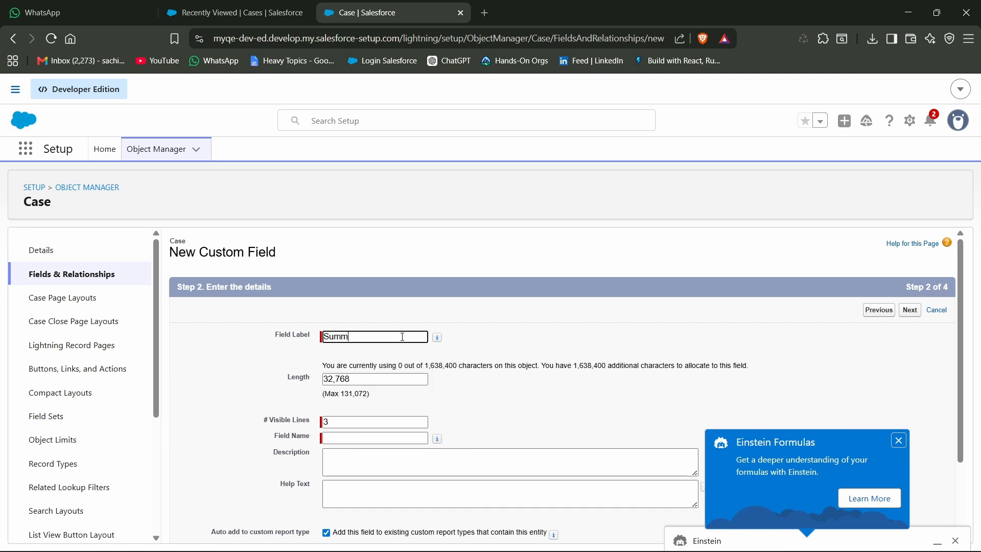
pyautogui.write('ary')
pyautogui.click(911, 311)
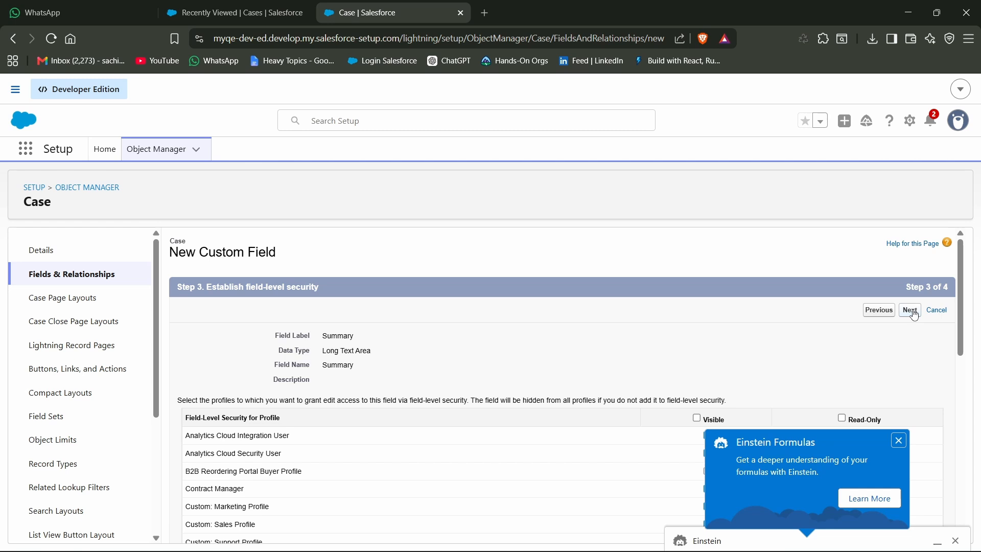
# Step: Keep the default field-level security and all page layouts, save the Summary field, and find it in the field list
pyautogui.click(899, 441)
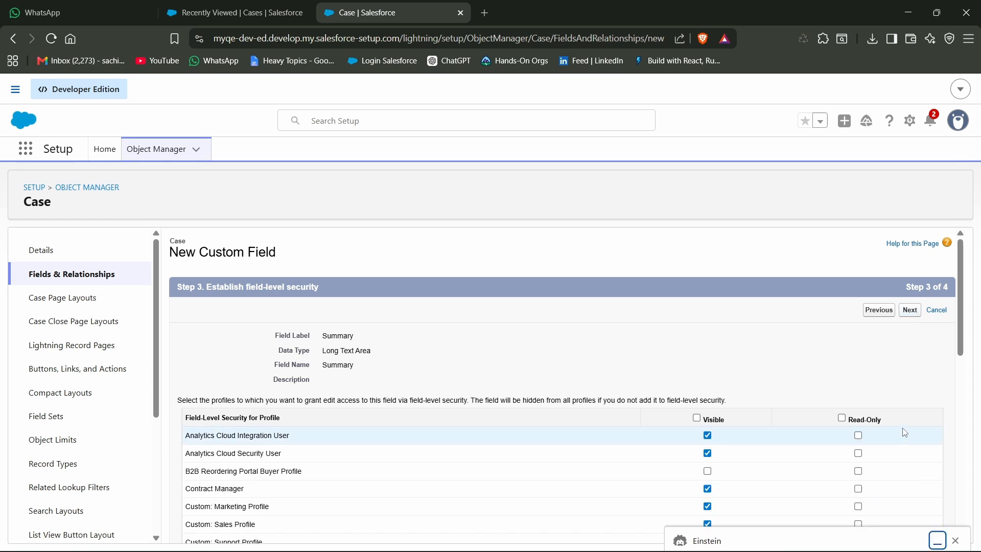
pyautogui.click(910, 311)
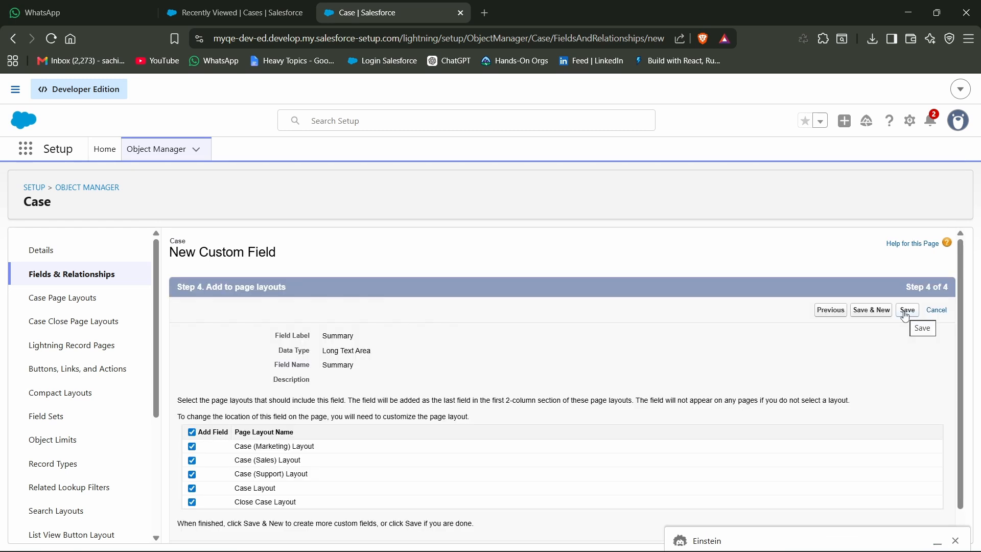
pyautogui.click(905, 313)
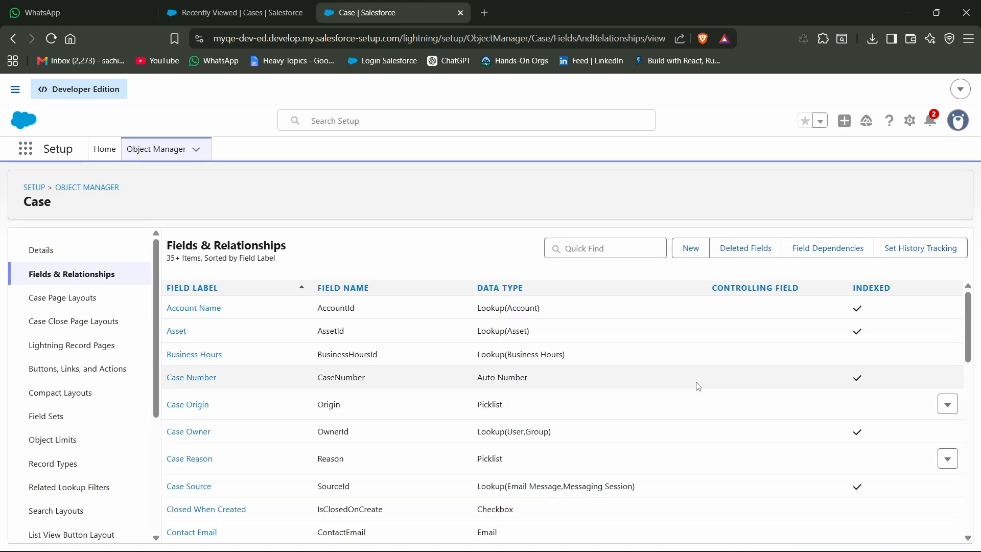
pyautogui.scroll(-15, 695, 386)
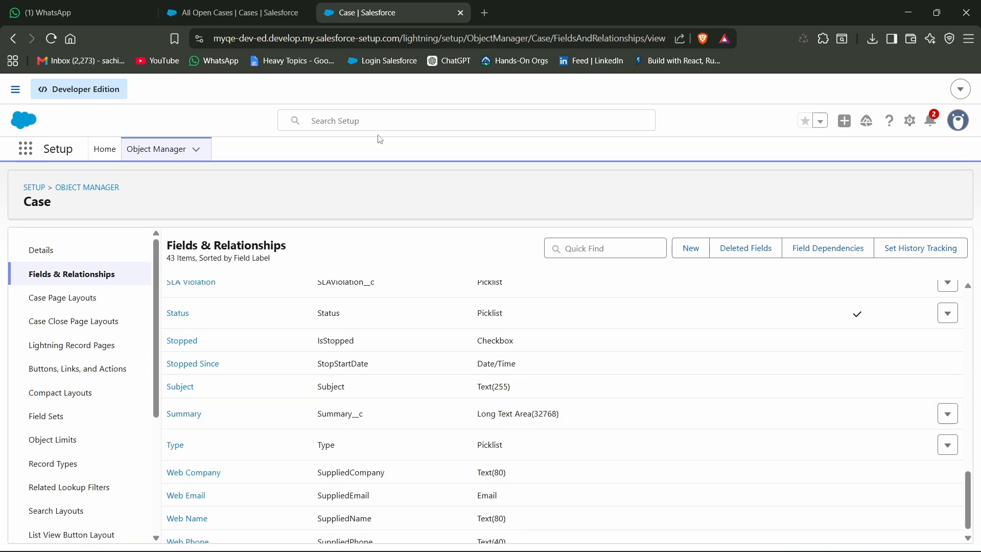
# Step: Return to the Cases list, open Setup from there and find Prompt Builder by searching for "prompt"
pyautogui.click(228, 6)
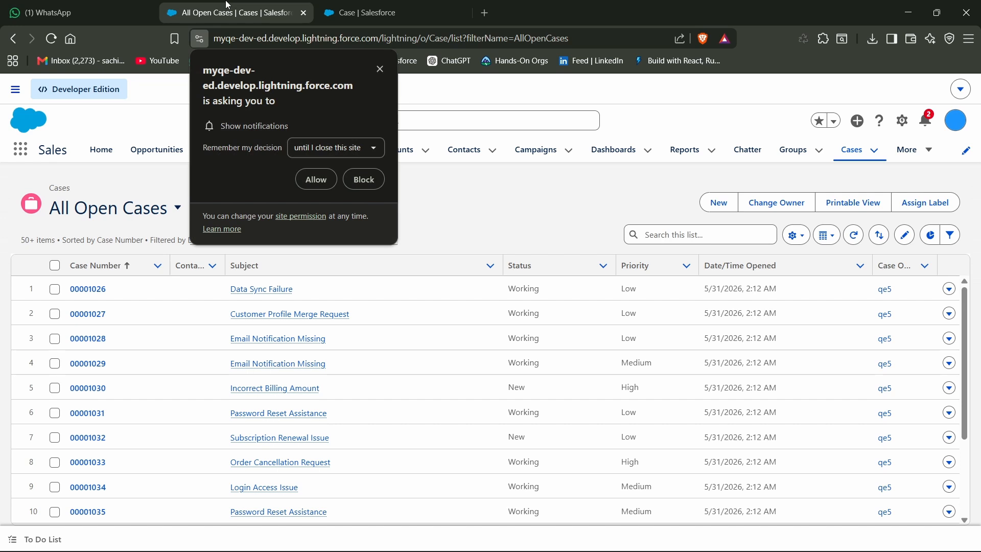
pyautogui.click(380, 69)
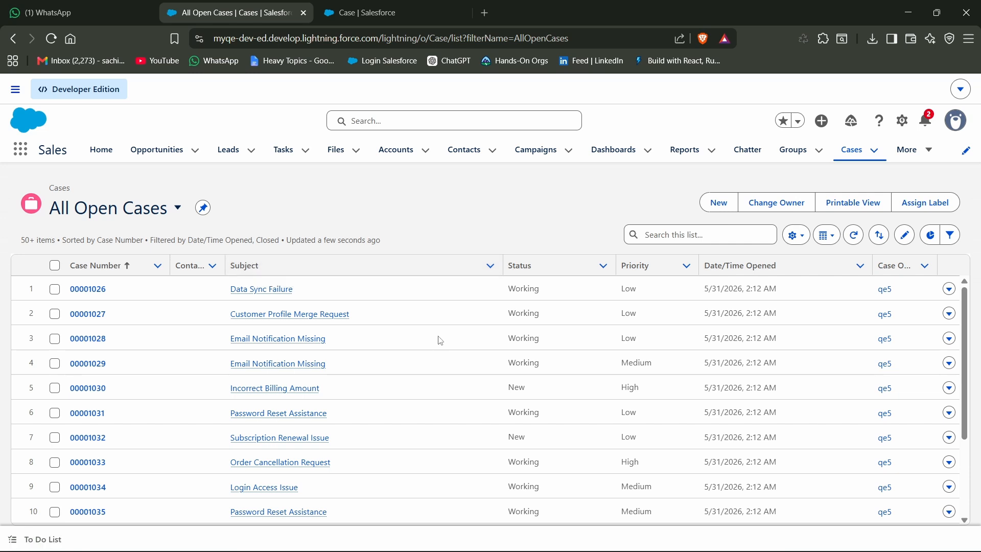
pyautogui.click(901, 129)
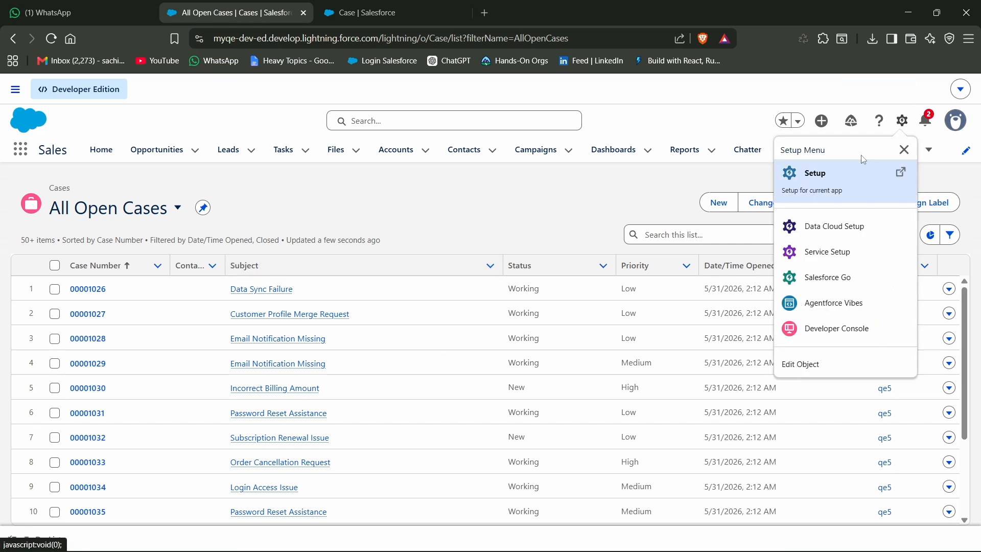
pyautogui.click(818, 174)
pyautogui.click(71, 182)
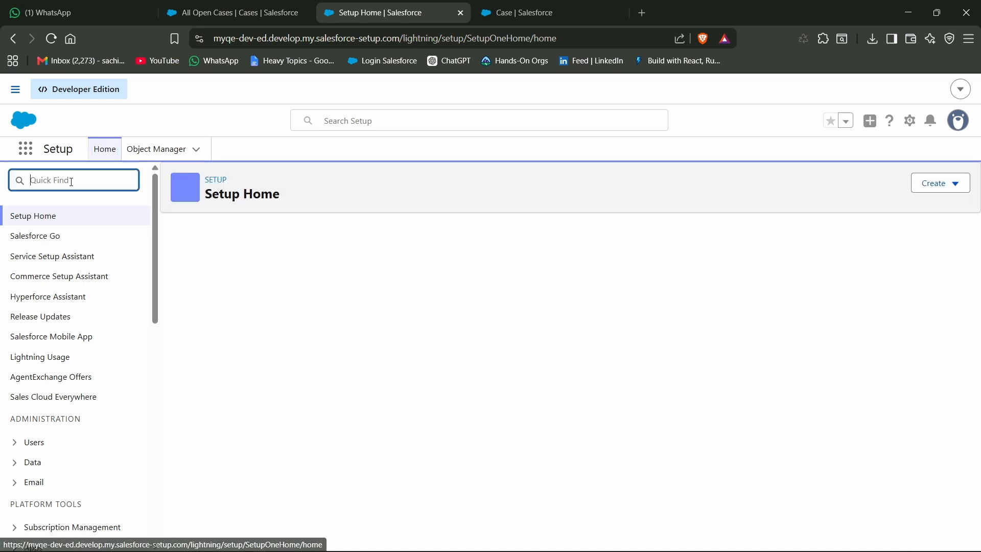
pyautogui.write('p')
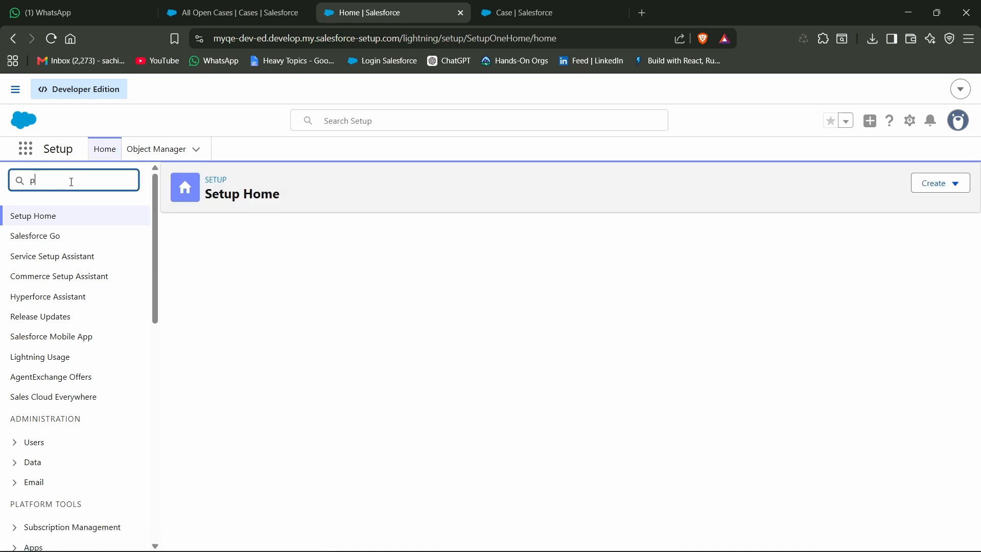
pyautogui.write('rompt')
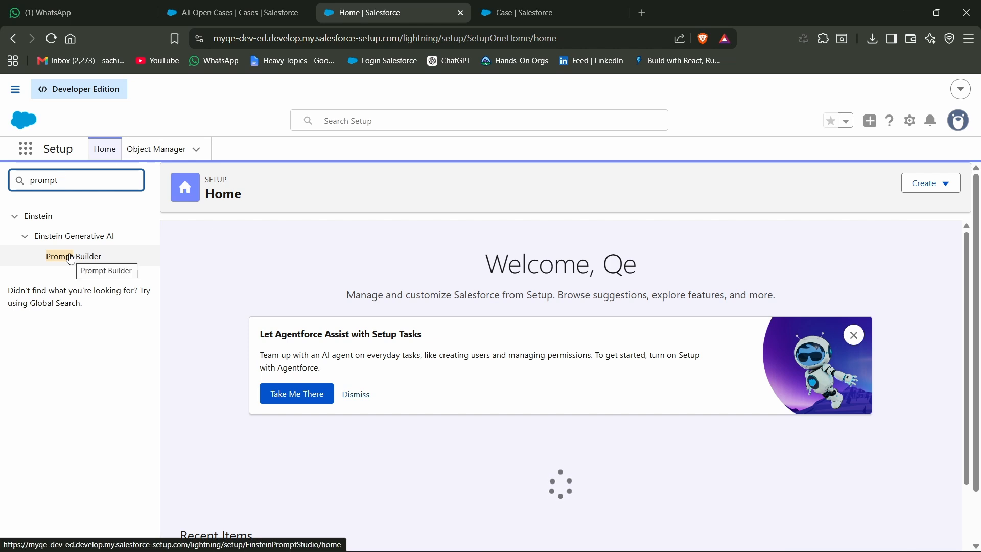
pyautogui.click(70, 257)
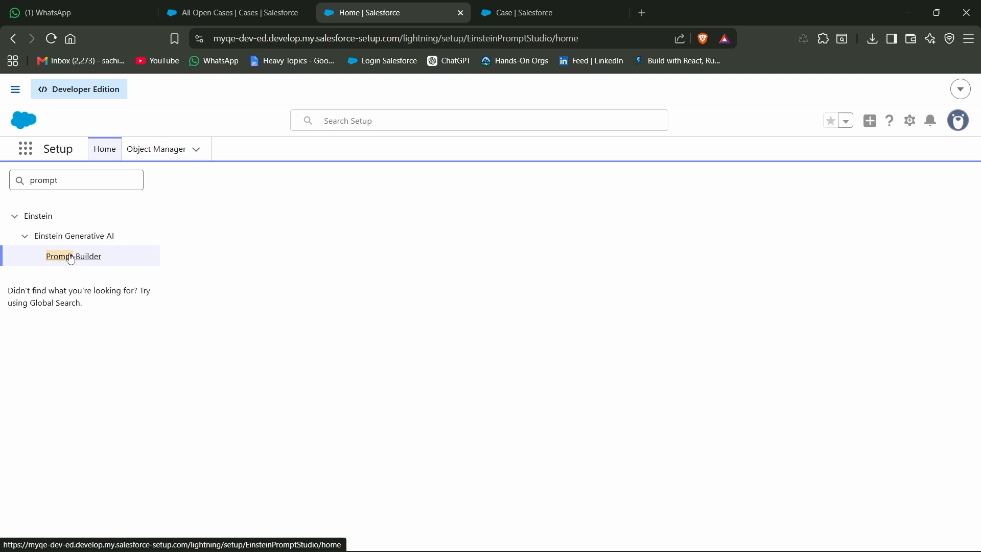
# Step: Review the existing prompt templates and start a new Flex prompt template named "case summary template"
pyautogui.scroll(-6, 480, 409)
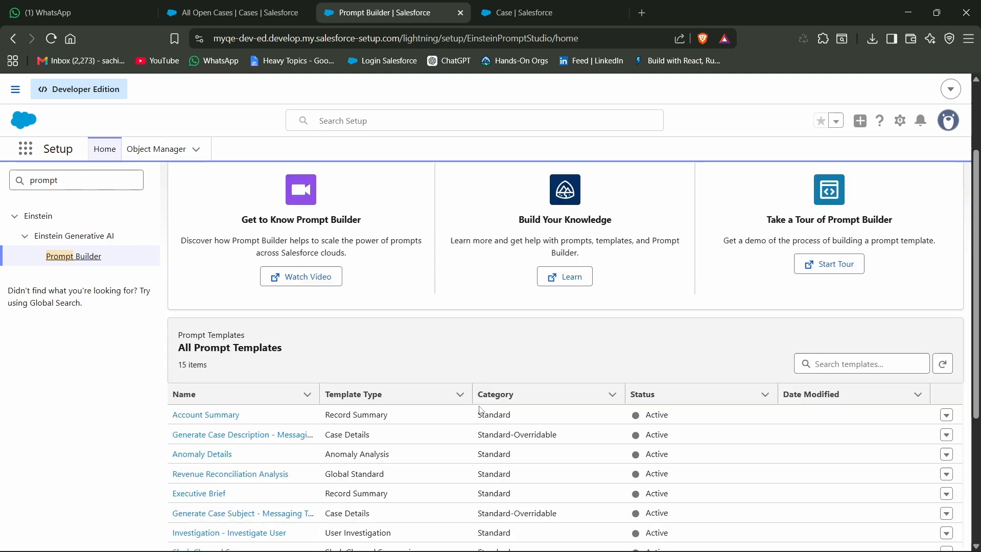
pyautogui.scroll(6, 480, 410)
pyautogui.scroll(-3, 481, 410)
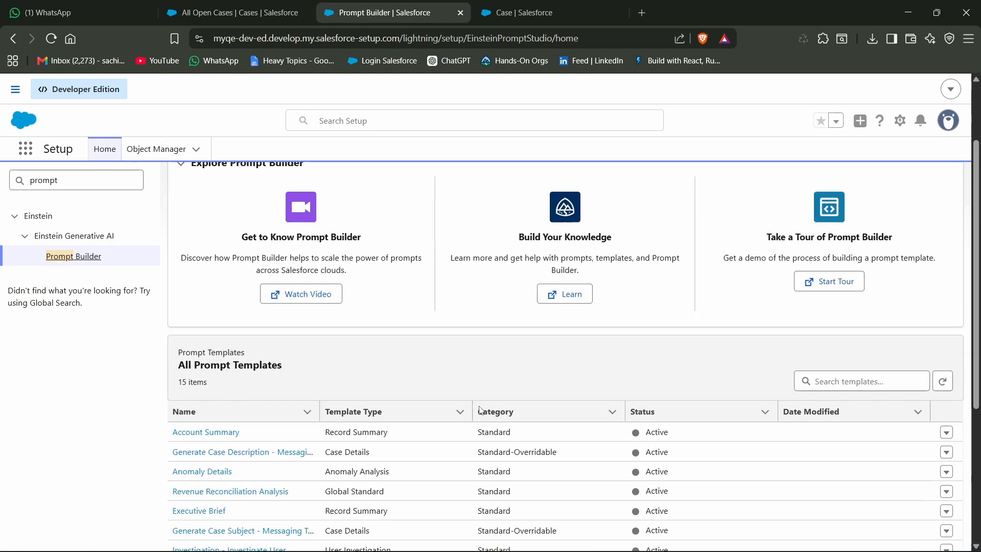
pyautogui.scroll(-1, 481, 410)
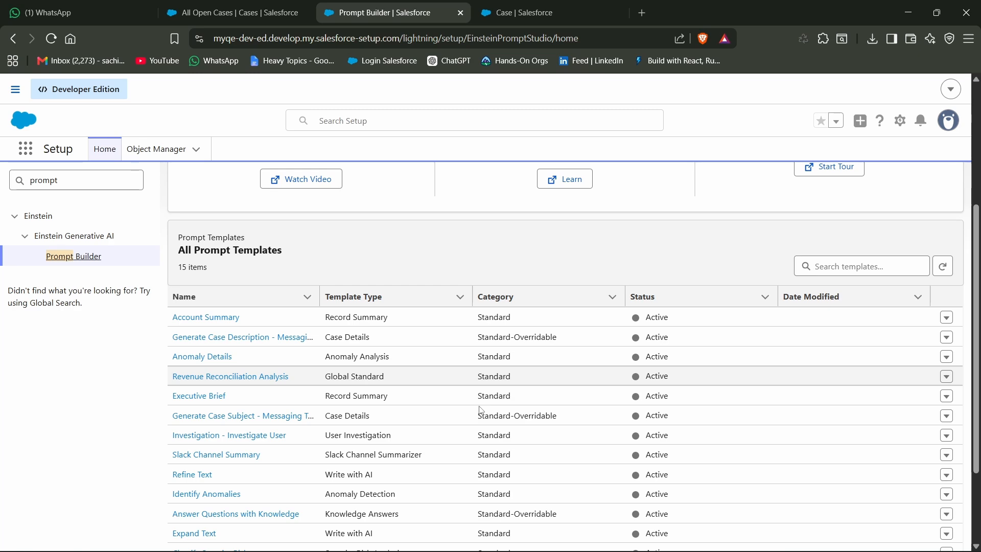
pyautogui.scroll(4, 480, 410)
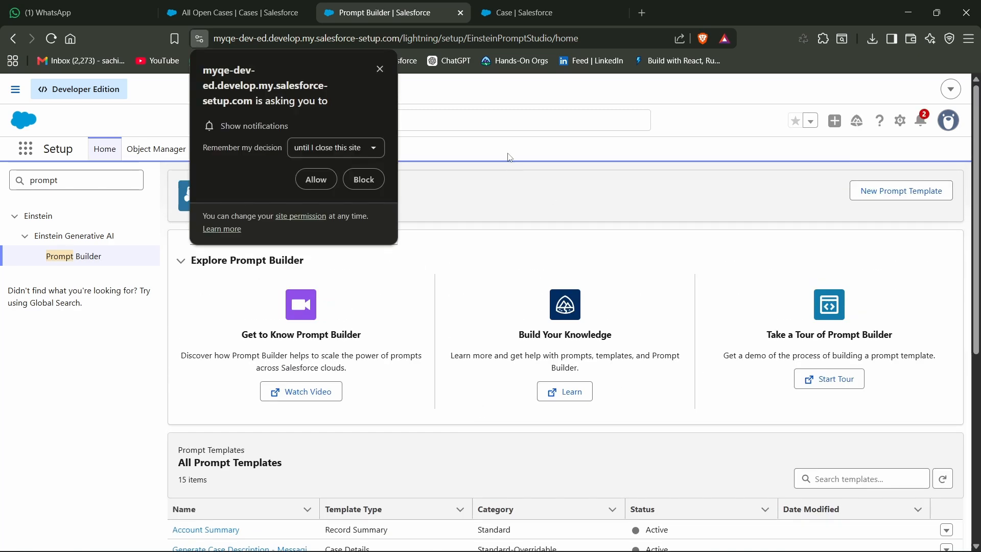
pyautogui.click(381, 70)
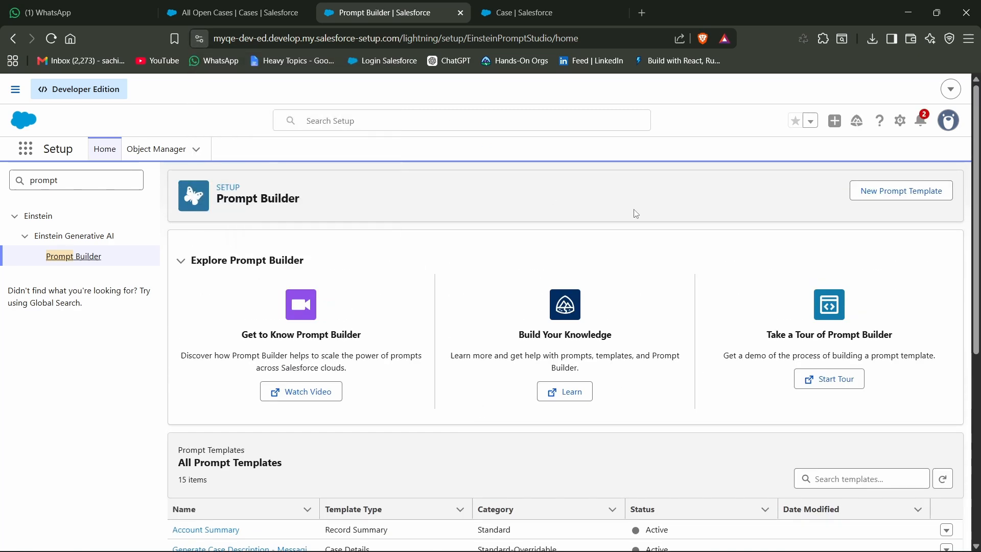
pyautogui.click(875, 193)
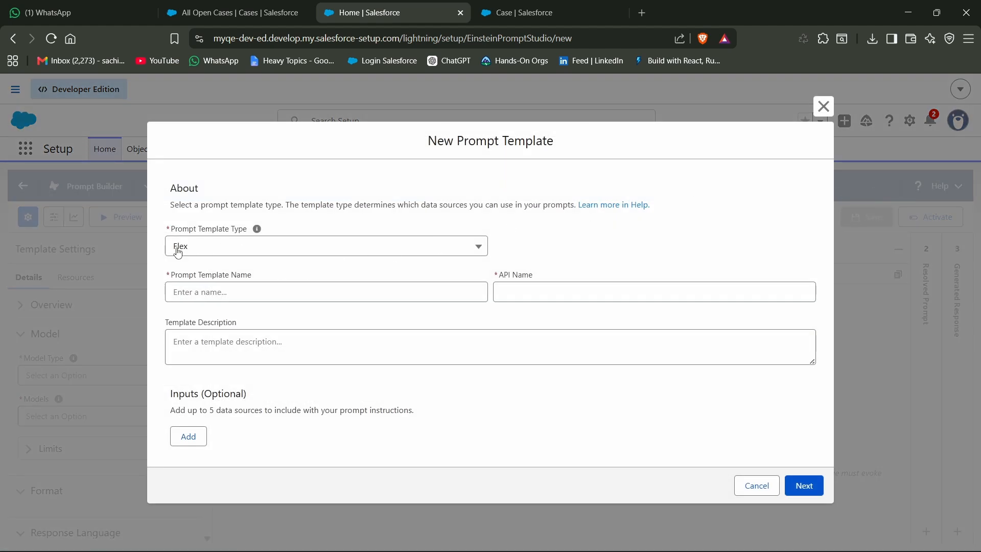
pyautogui.click(251, 287)
pyautogui.write('case summary template')
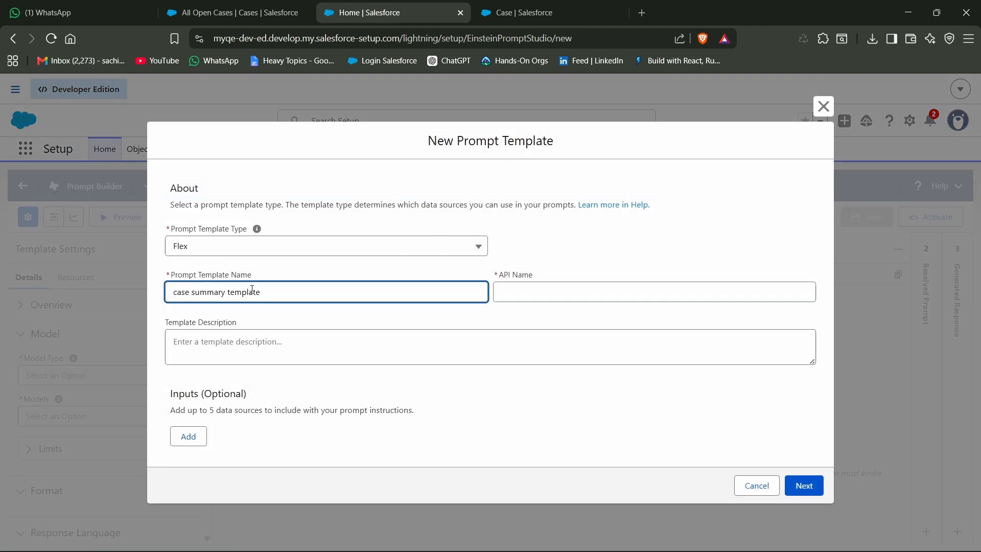
pyautogui.click(520, 258)
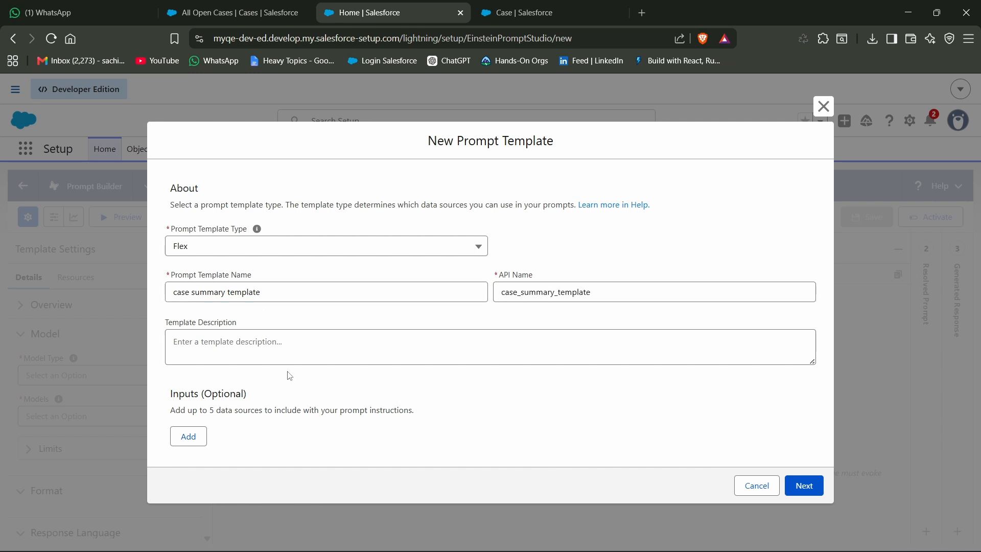
# Step: Add a required input named Case with source type Object and the Case object, and continue to the prompt editor
pyautogui.click(190, 436)
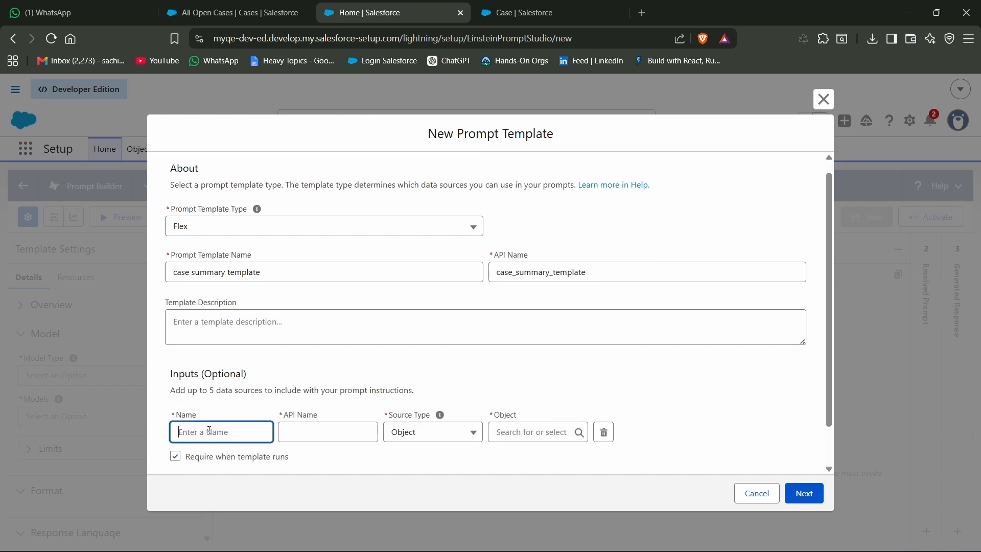
pyautogui.write('Case')
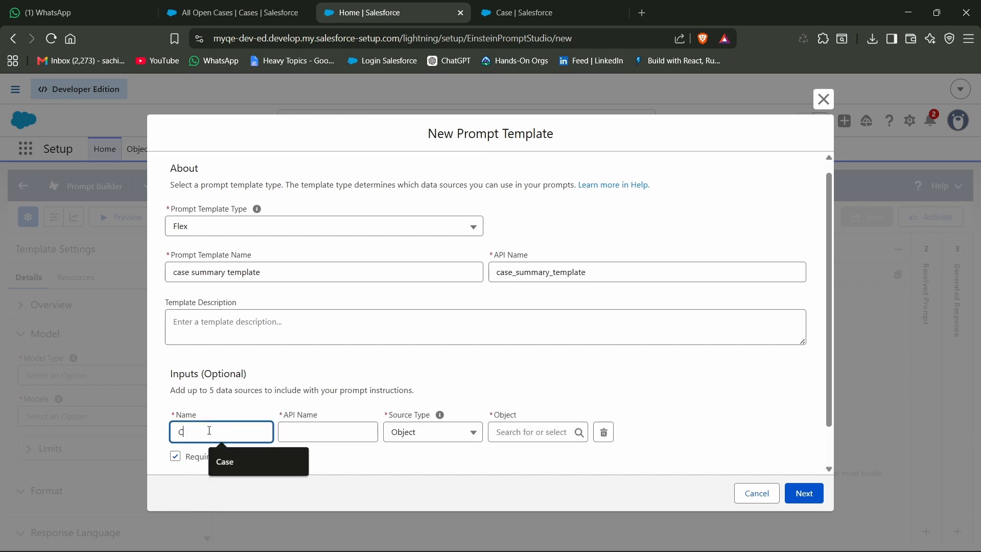
pyautogui.click(347, 402)
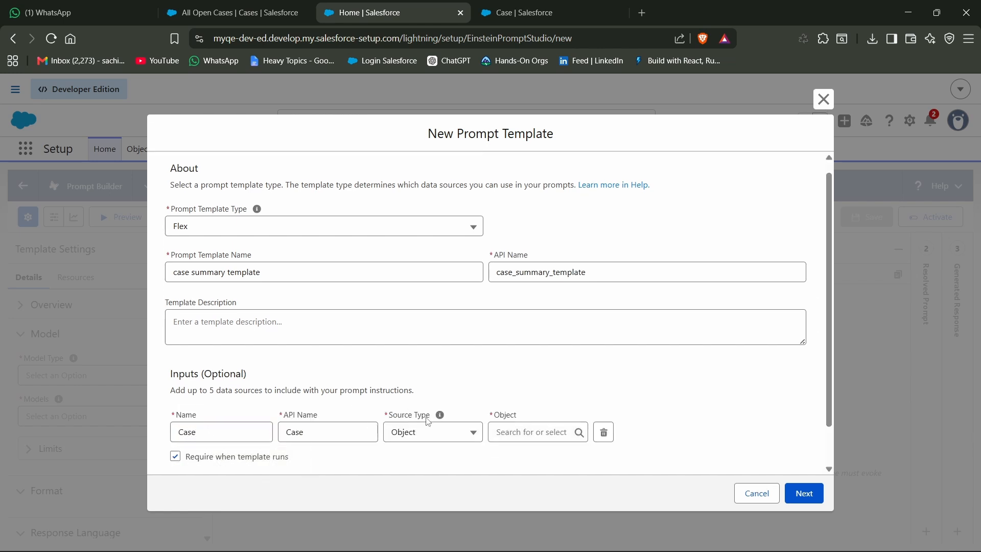
pyautogui.click(516, 434)
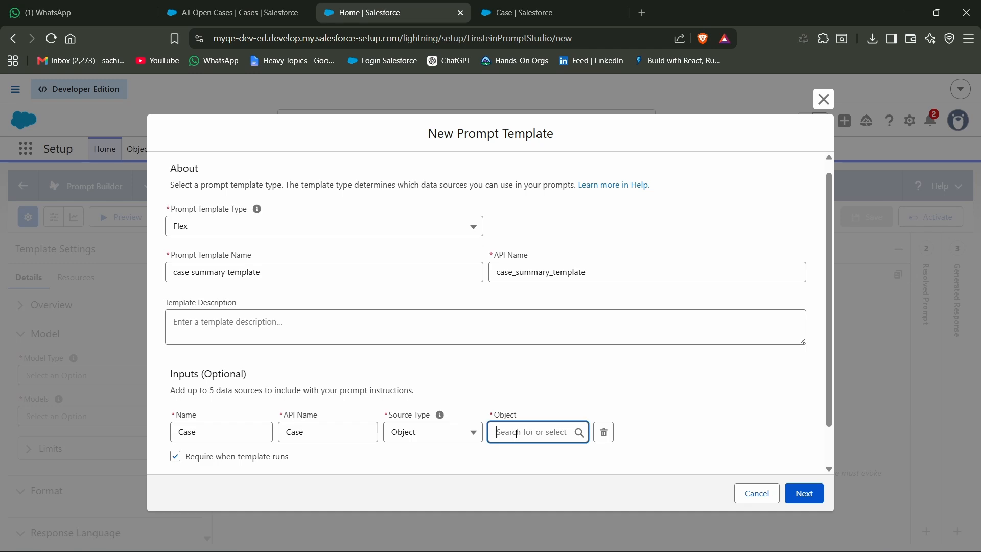
pyautogui.write('case')
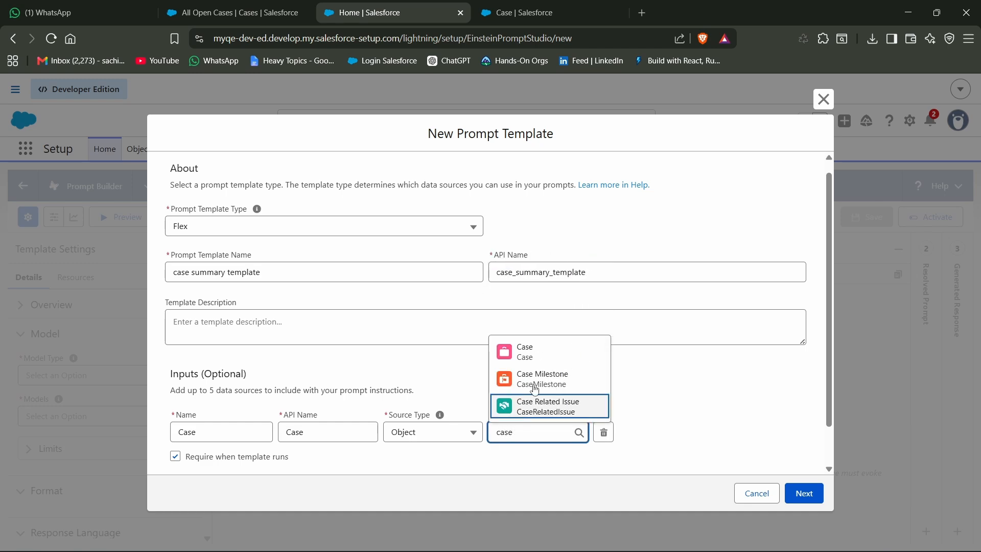
pyautogui.click(526, 349)
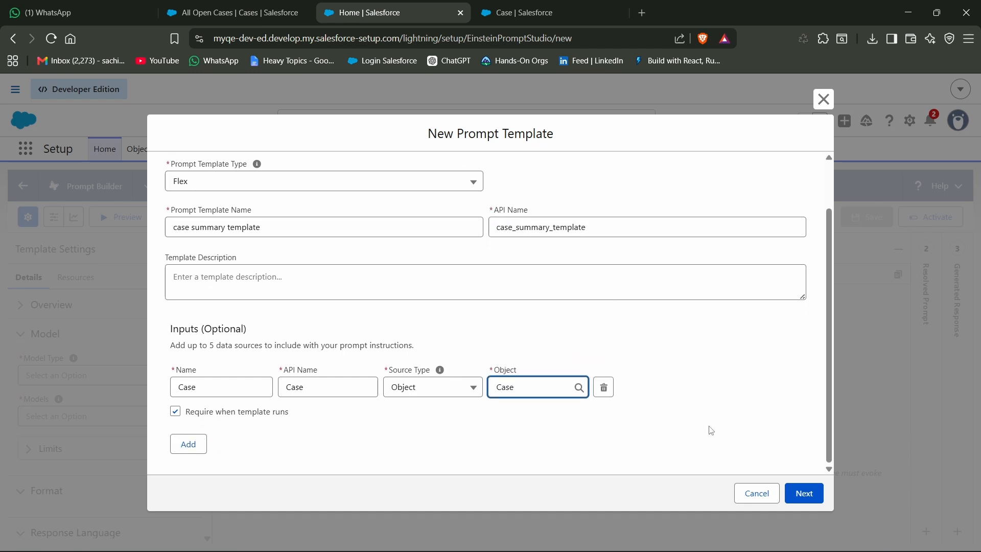
pyautogui.click(802, 495)
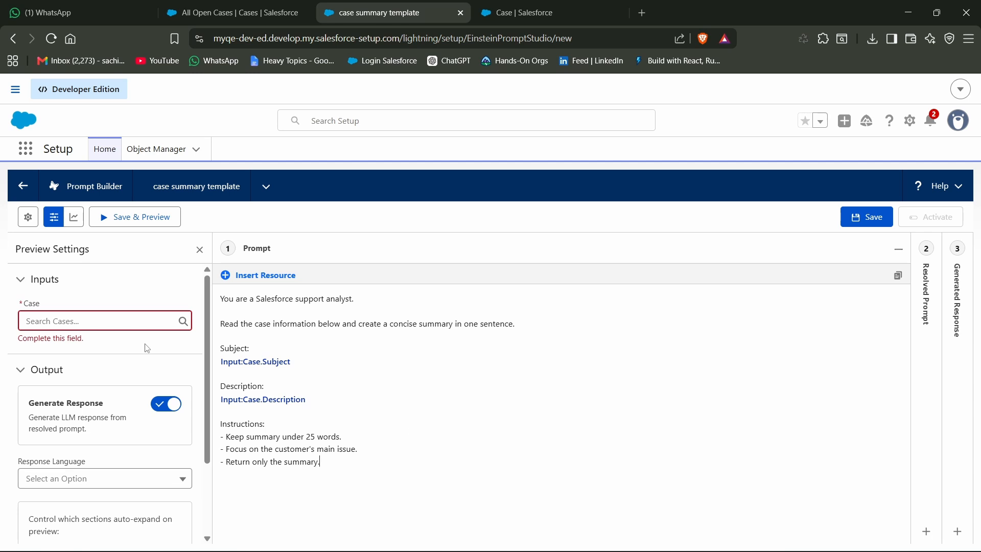
# Step: Save the prompt template and set its preview Case to the Data Sync Failure case, using the case number from All Open Cases
pyautogui.click(130, 224)
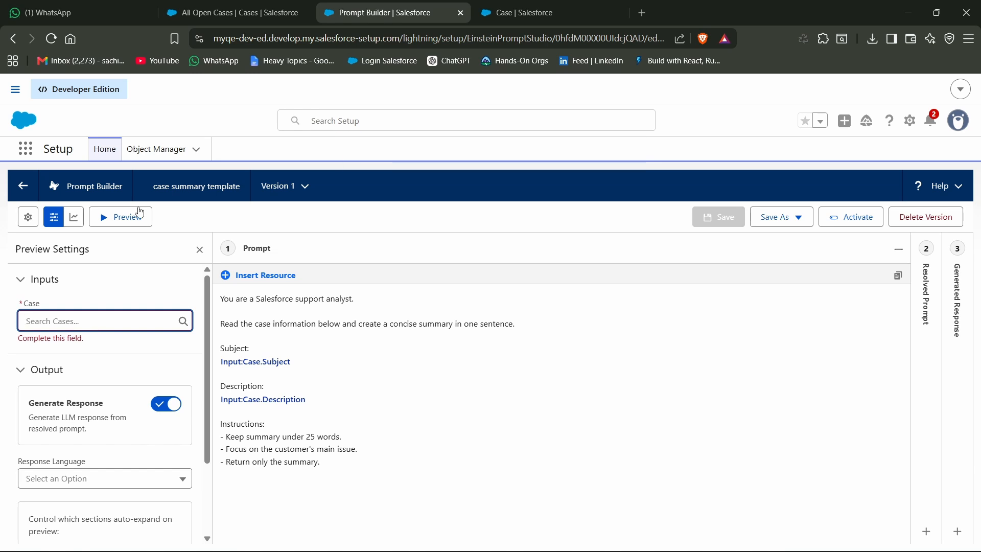
pyautogui.click(214, 5)
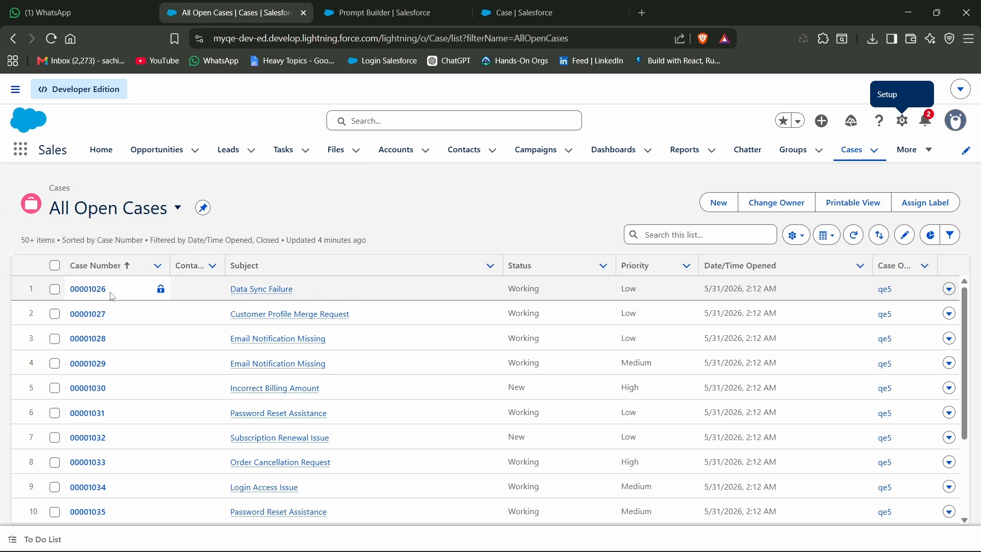
pyautogui.moveTo(113, 296); pyautogui.dragTo(72, 284)
pyautogui.hotkey('ctrl', 'c')
pyautogui.hotkey('ctrl', 'Tab')
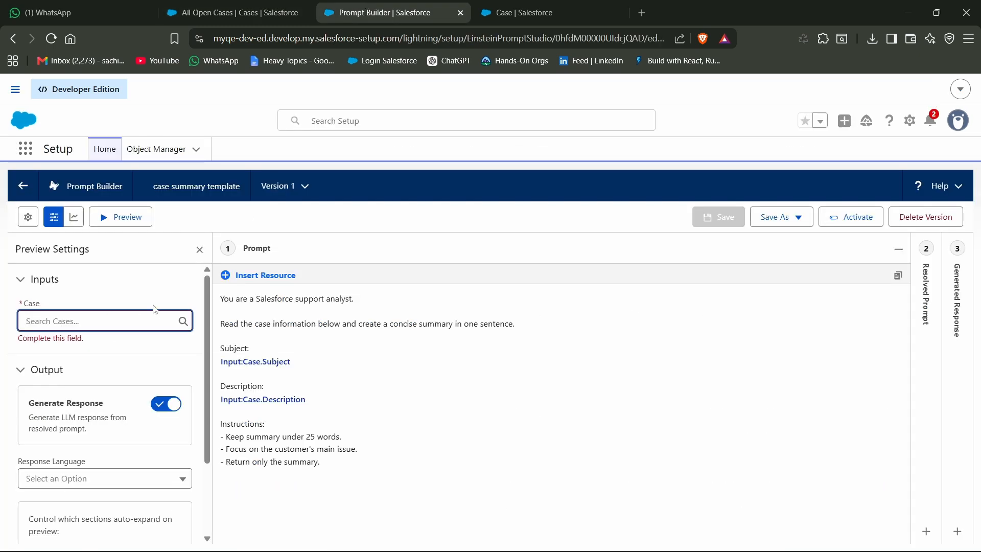
pyautogui.hotkey('ctrl', 'v')
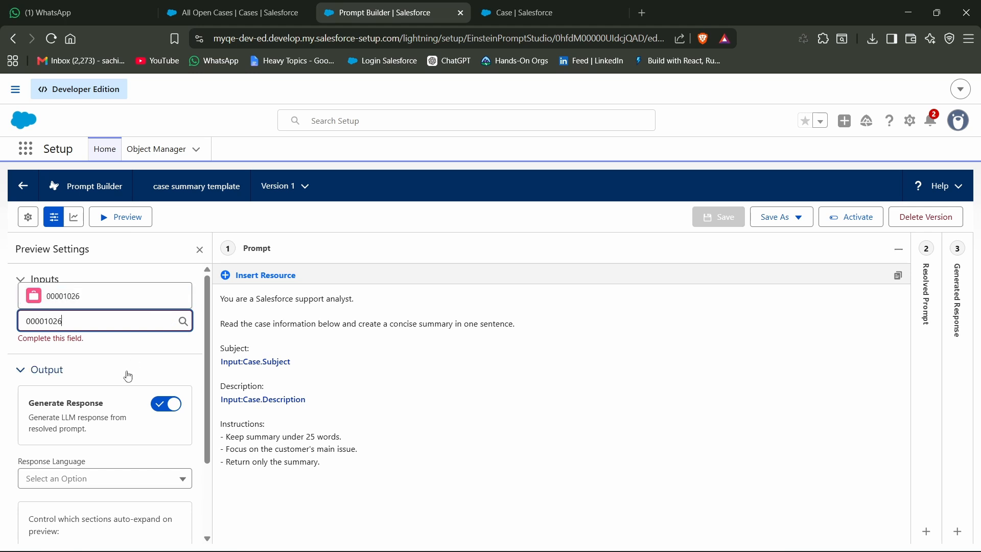
pyautogui.click(100, 296)
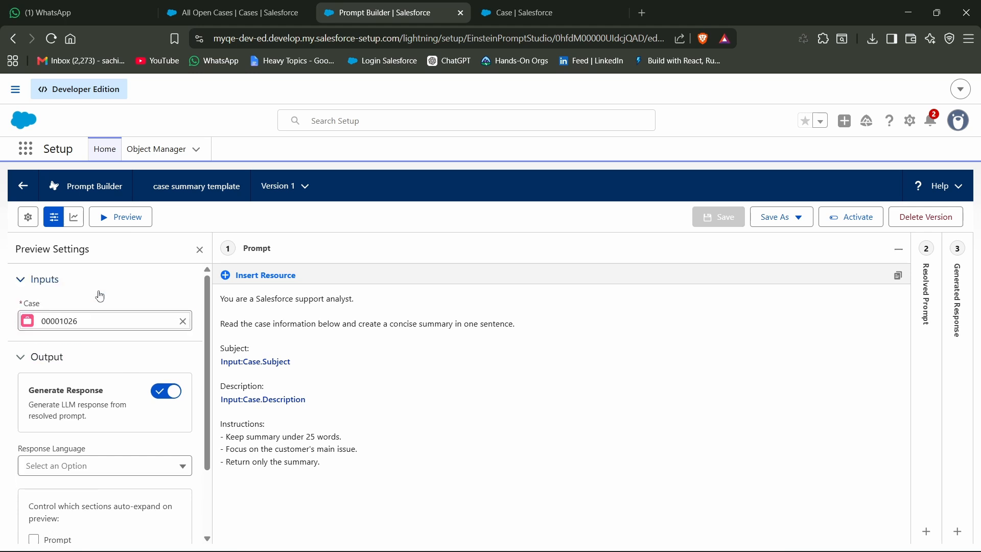
# Step: Preview the resolved prompt and generated response for the selected case, and activate the case summary template
pyautogui.scroll(-2, 98, 342)
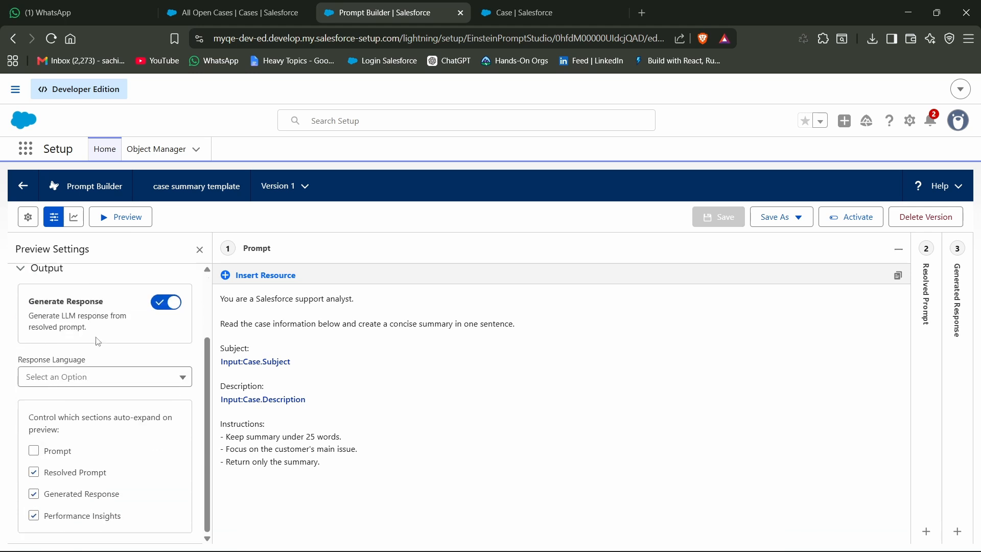
pyautogui.click(119, 220)
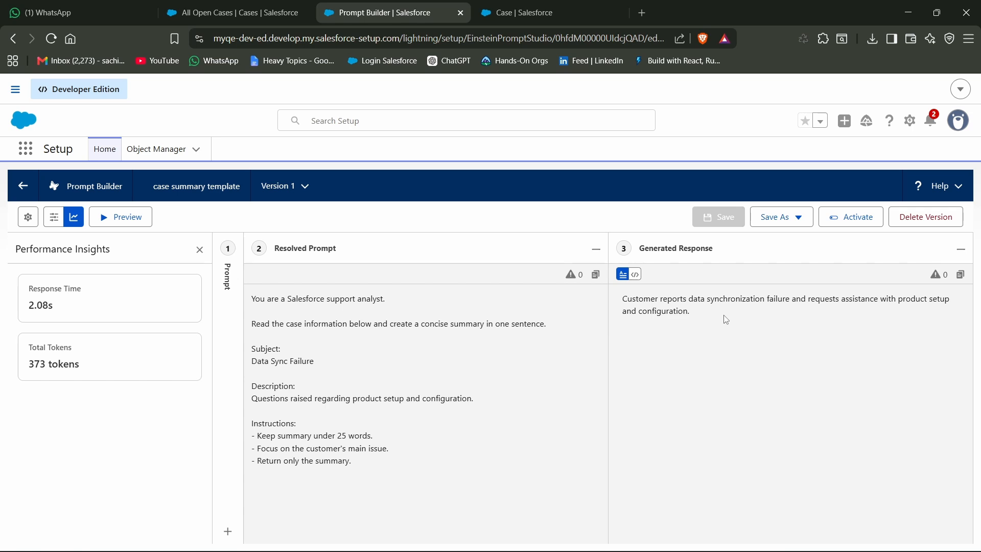
pyautogui.click(857, 219)
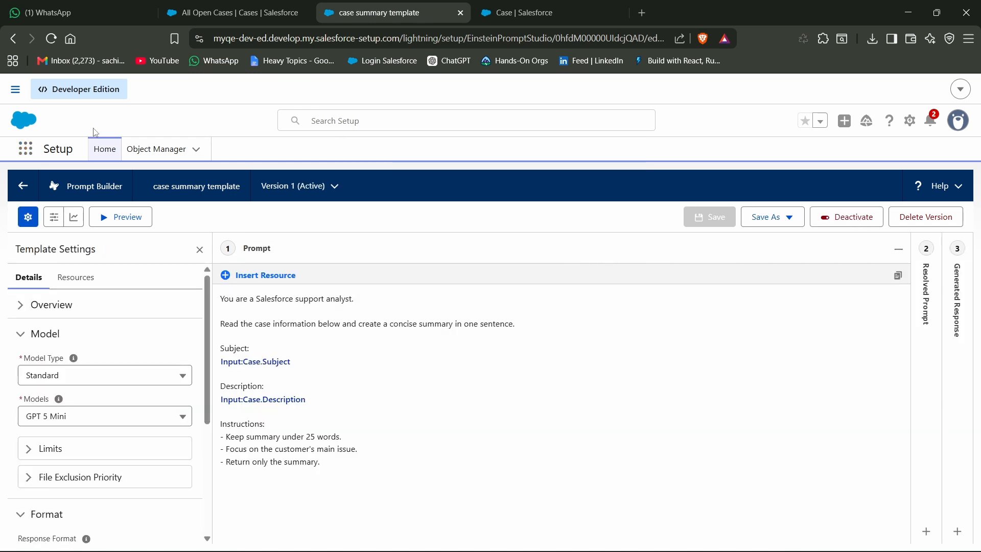
# Step: Find and open the Agentforce Grid app by searching for "agen", and dismiss the Field Service Setup prompt
pyautogui.click(26, 149)
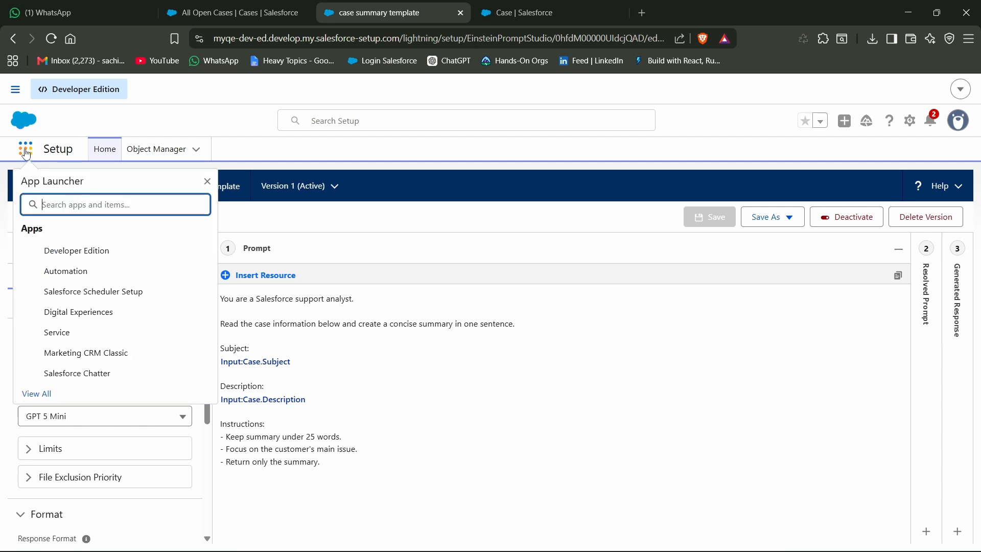
pyautogui.write('gen')
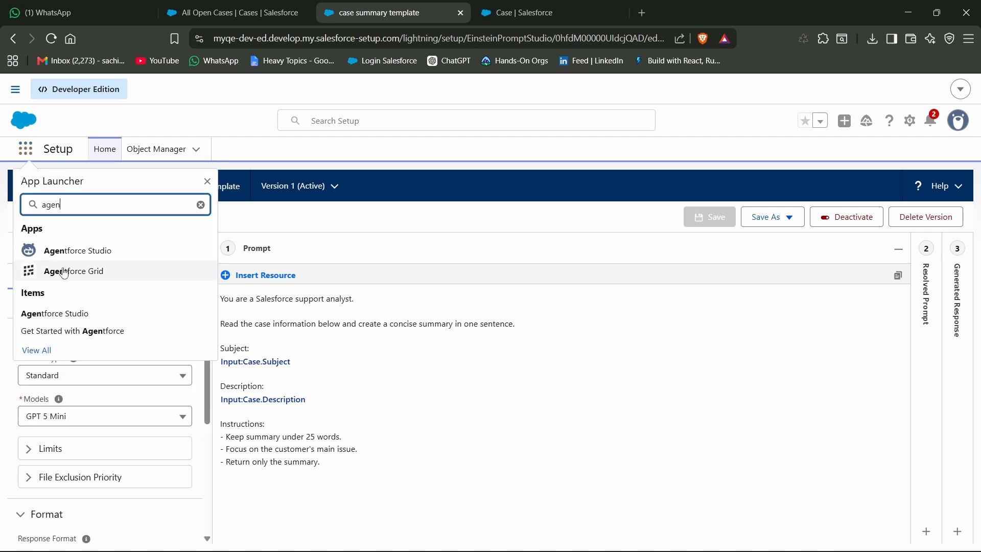
pyautogui.click(66, 273)
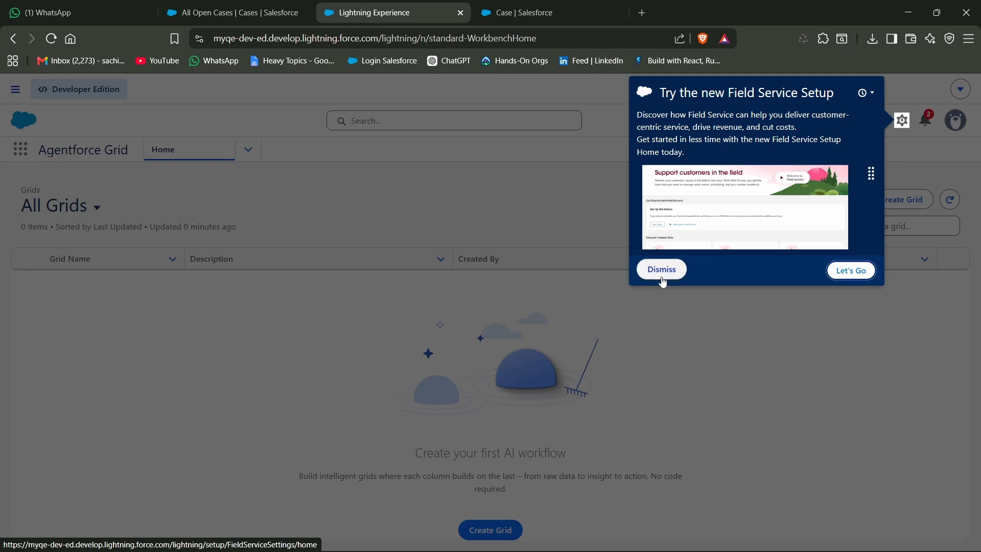
pyautogui.click(660, 271)
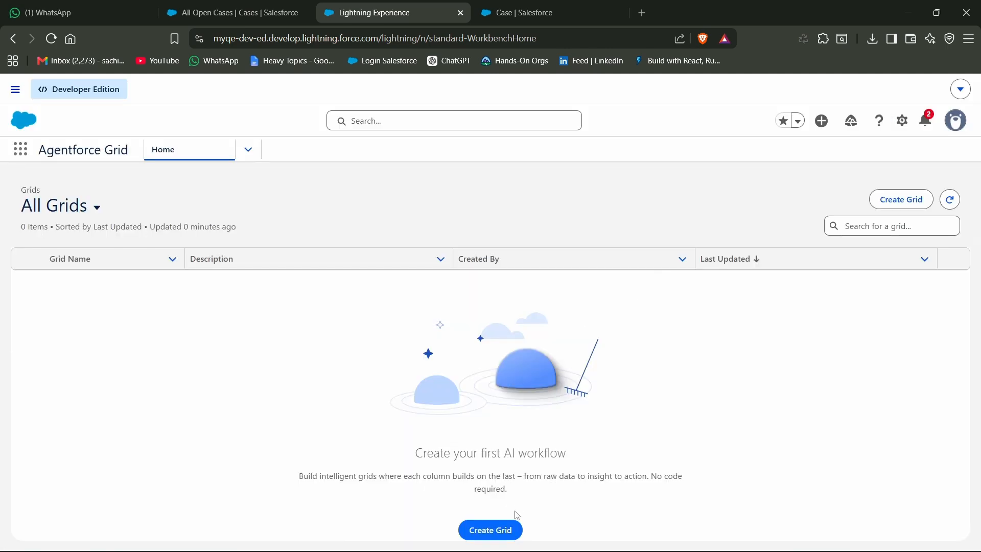
# Step: Create a new grid named "case grid" without a description
pyautogui.click(512, 530)
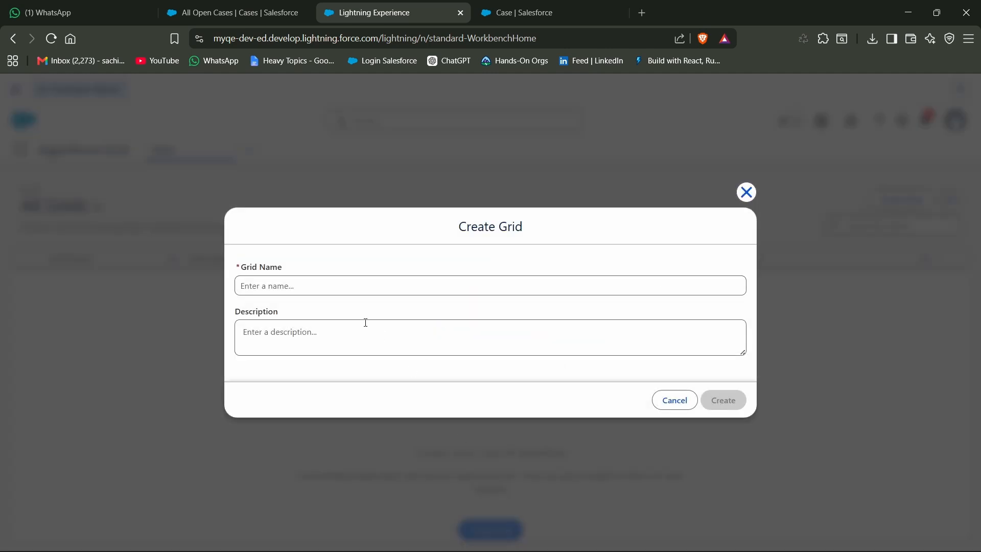
pyautogui.click(313, 287)
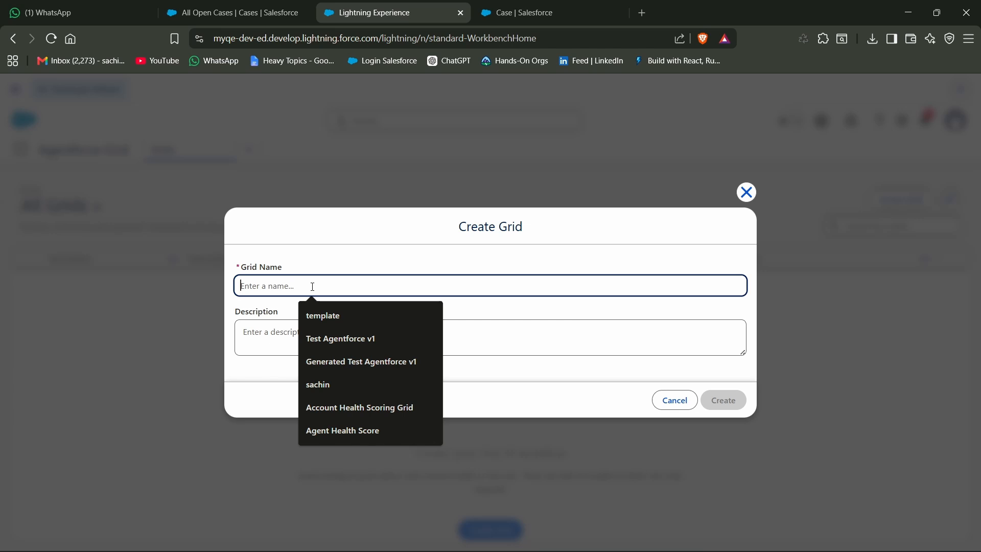
pyautogui.write('ca')
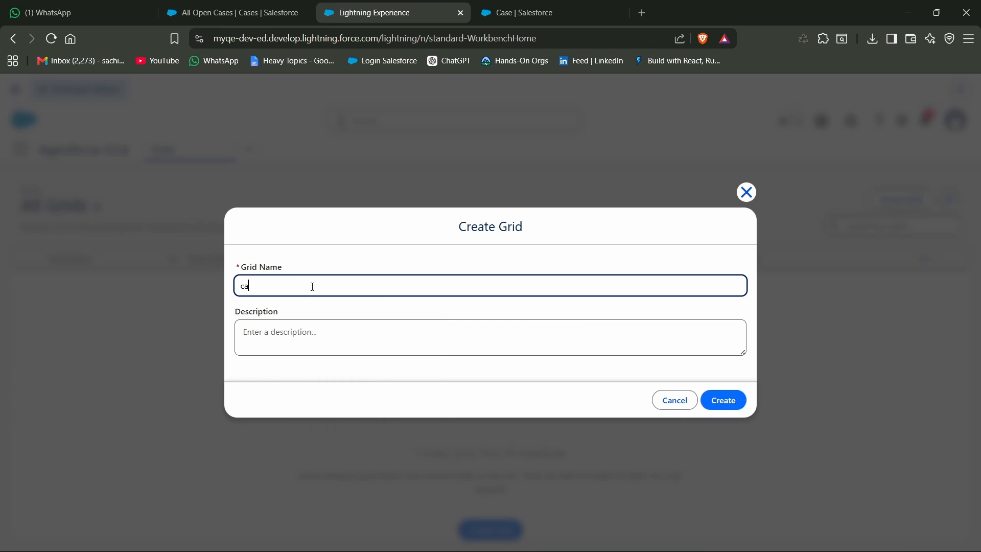
pyautogui.write('se grid')
pyautogui.click(380, 268)
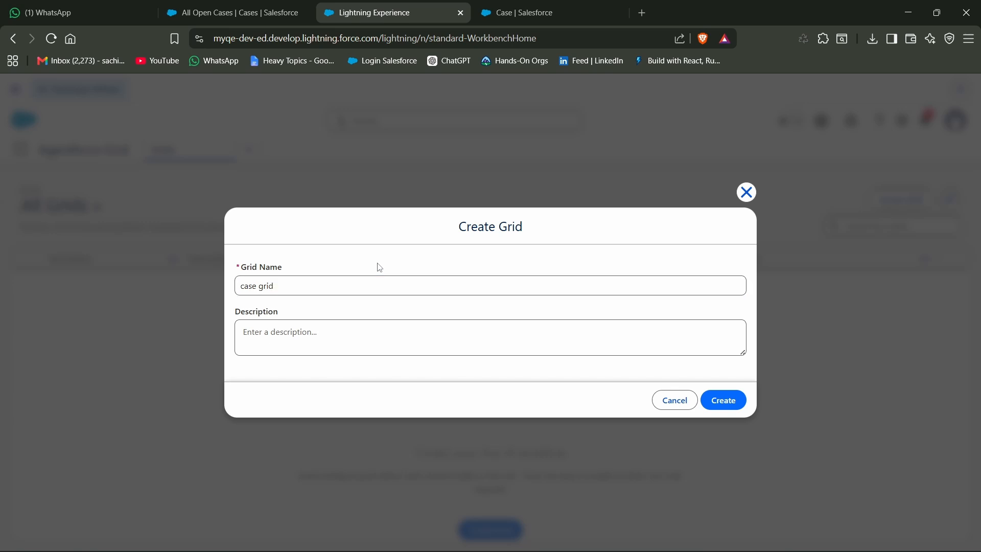
pyautogui.click(722, 403)
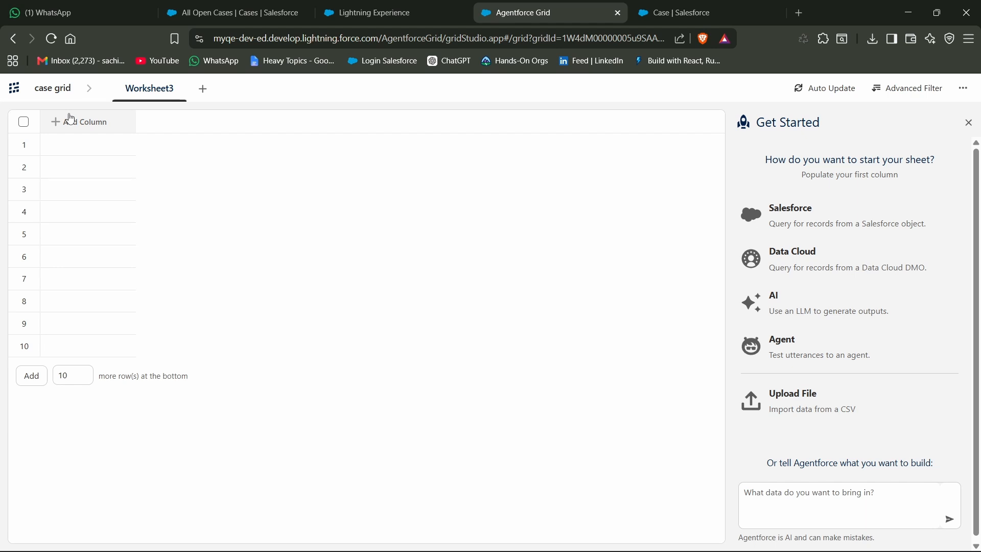
# Step: Add an Import Salesforce column to the worksheet with Case as the object type, and check its selected fields
pyautogui.click(71, 119)
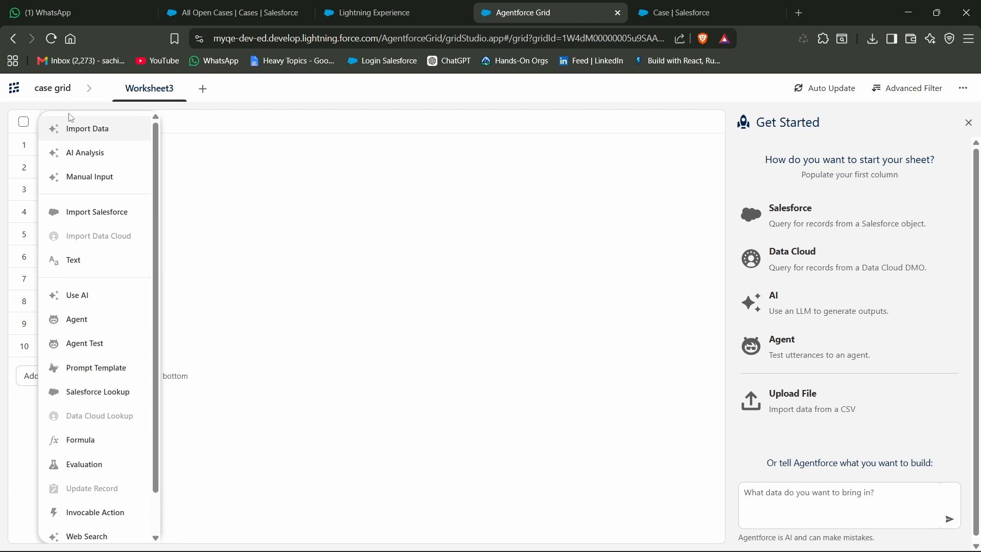
pyautogui.click(93, 211)
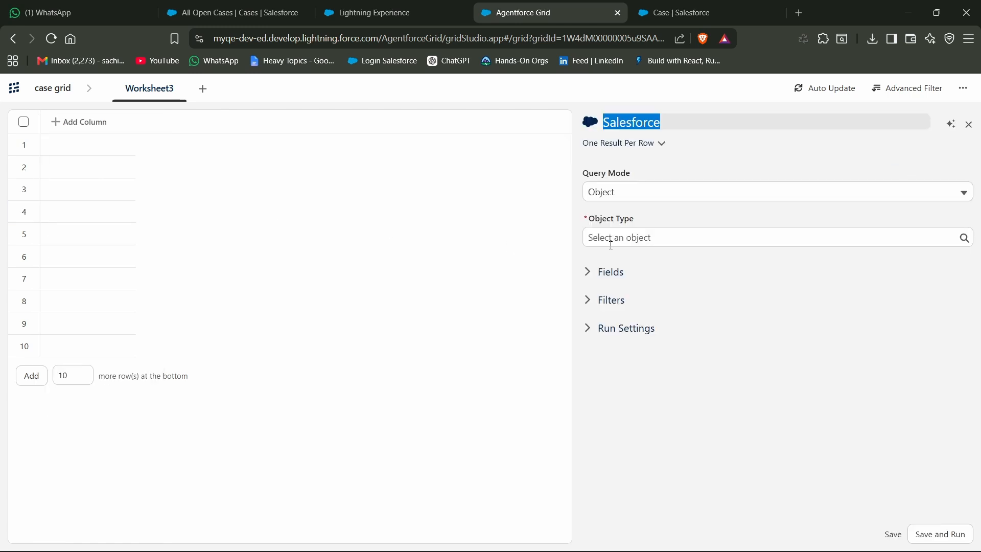
pyautogui.click(641, 241)
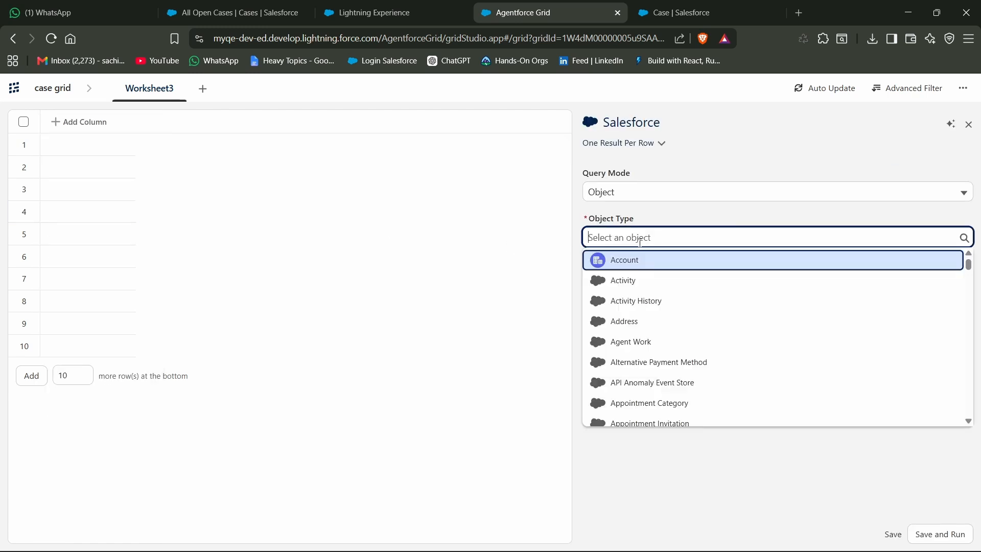
pyautogui.write('case')
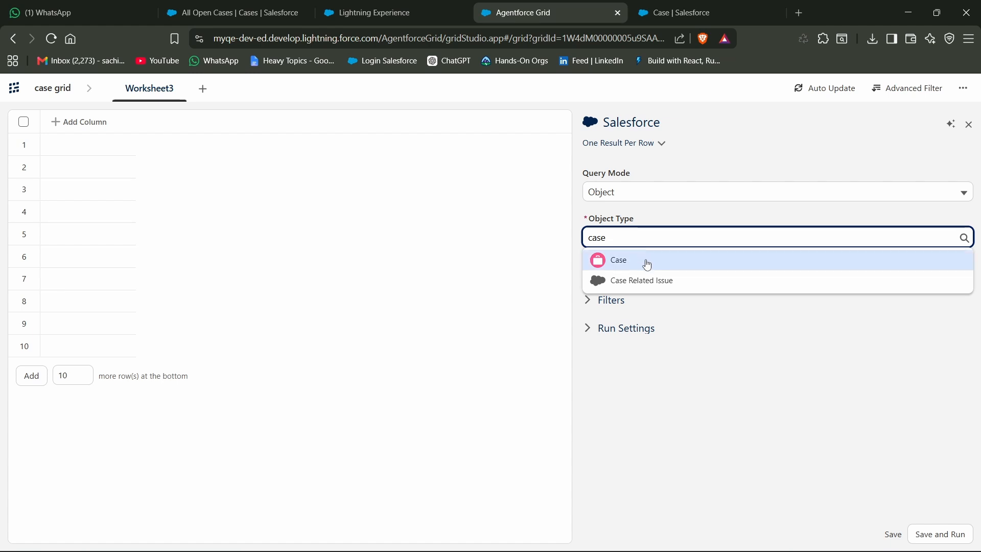
pyautogui.click(648, 265)
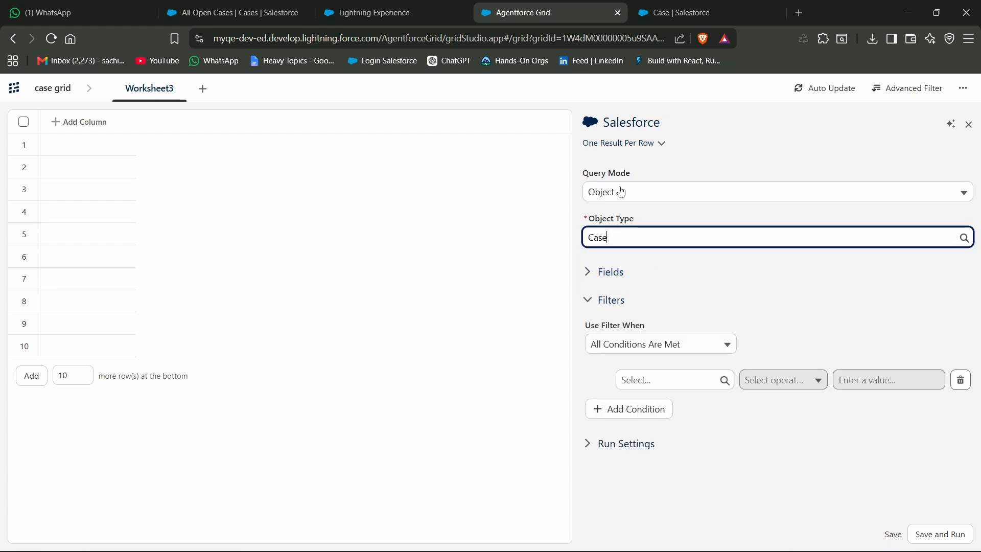
pyautogui.click(591, 267)
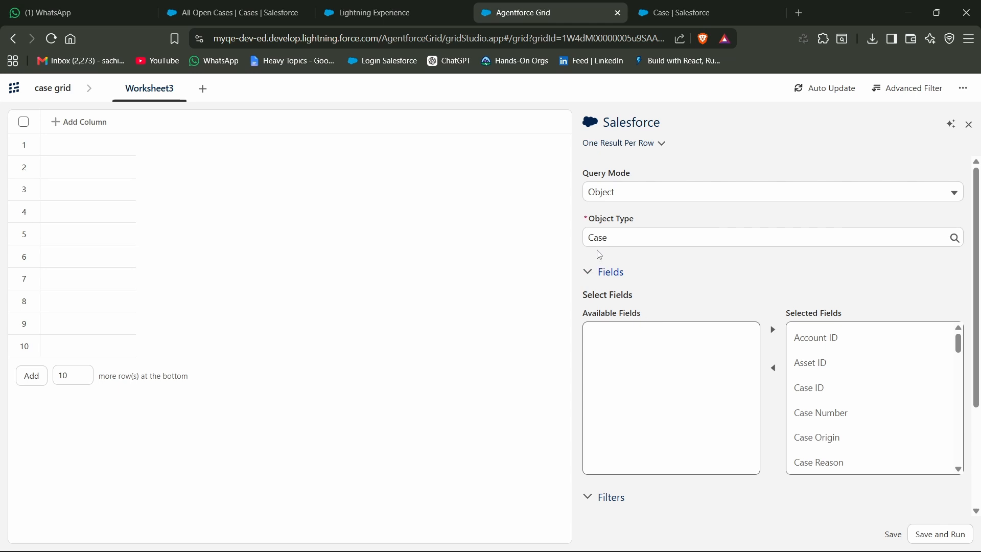
pyautogui.click(589, 272)
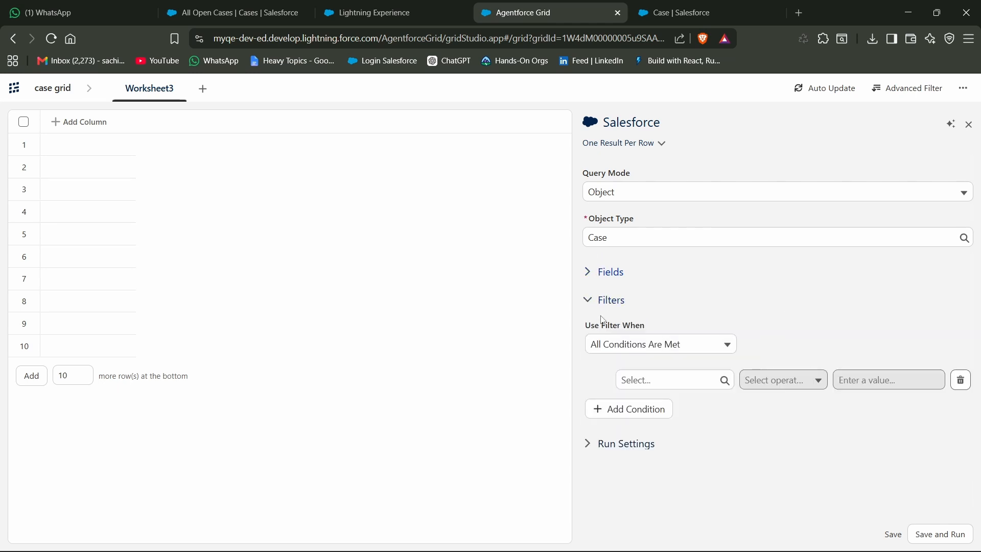
# Step: Filter the imported cases with the condition Closed Equal To false
pyautogui.click(659, 380)
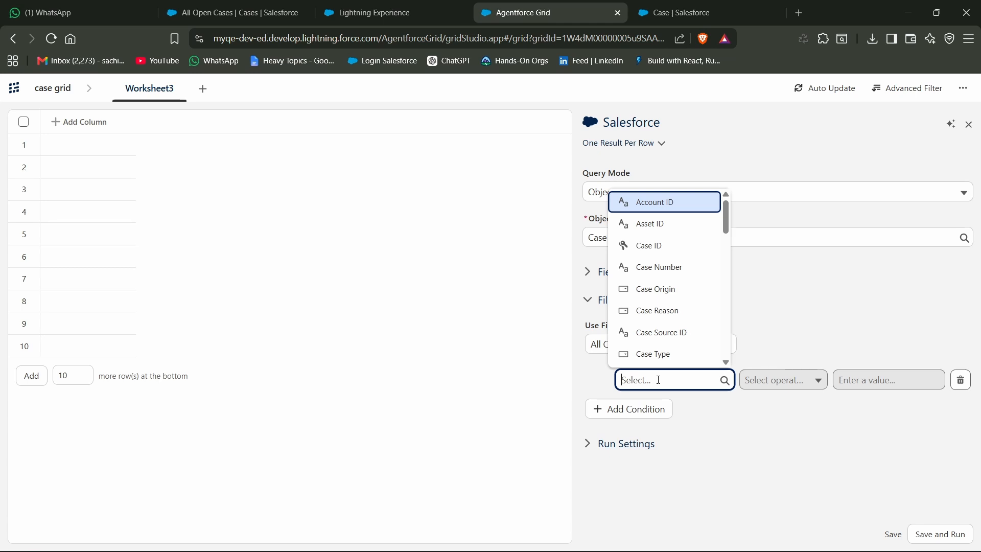
pyautogui.write('close')
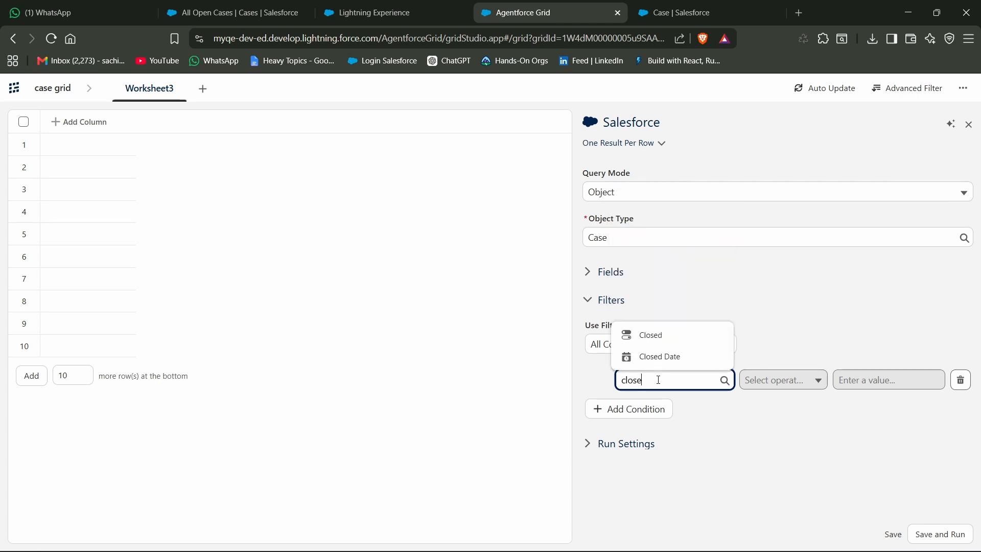
pyautogui.click(658, 337)
pyautogui.click(821, 389)
pyautogui.click(792, 405)
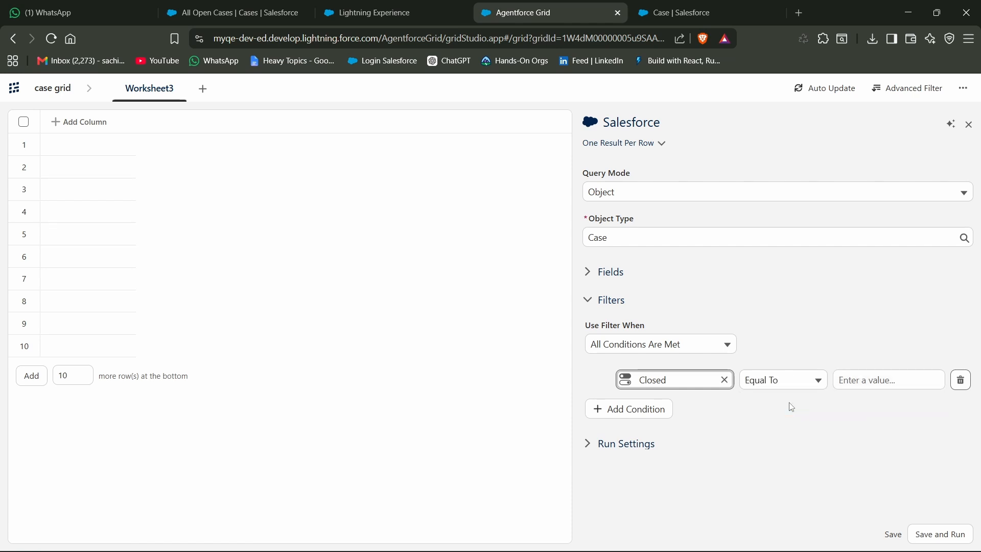
pyautogui.click(862, 384)
pyautogui.write('false')
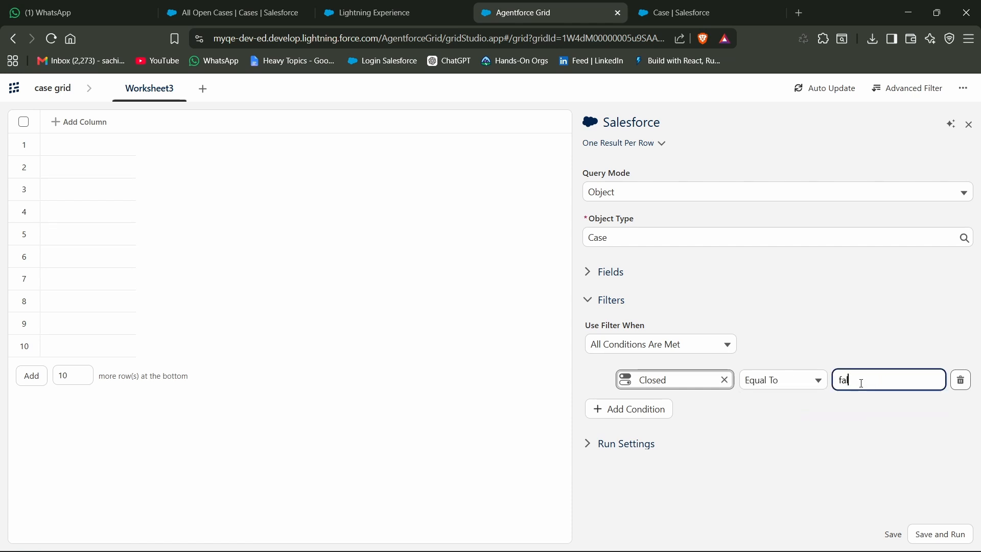
# Step: Save and run the filtered case import, and add a Prompt Template column that uses case summary template
pyautogui.click(941, 534)
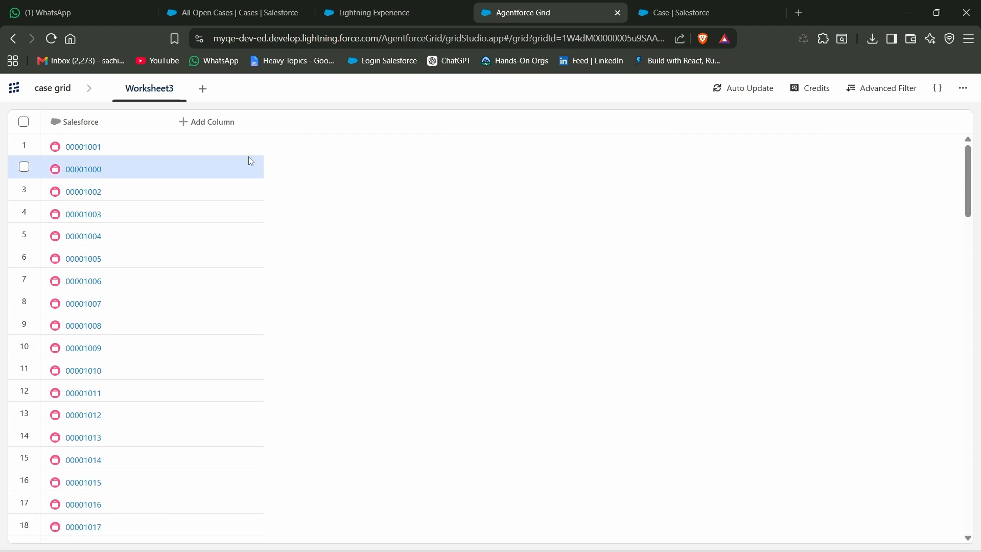
pyautogui.click(208, 122)
pyautogui.click(224, 376)
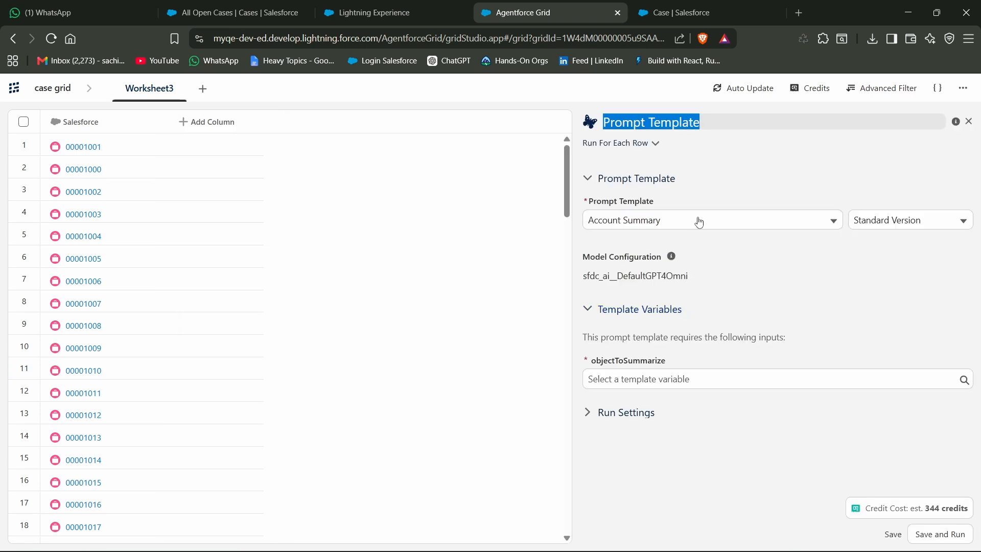
pyautogui.click(698, 222)
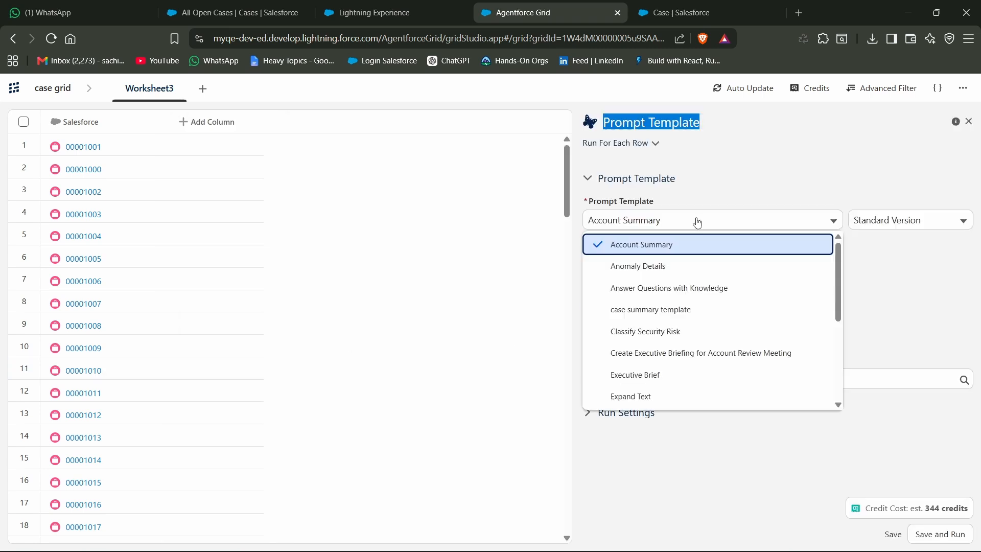
pyautogui.click(696, 311)
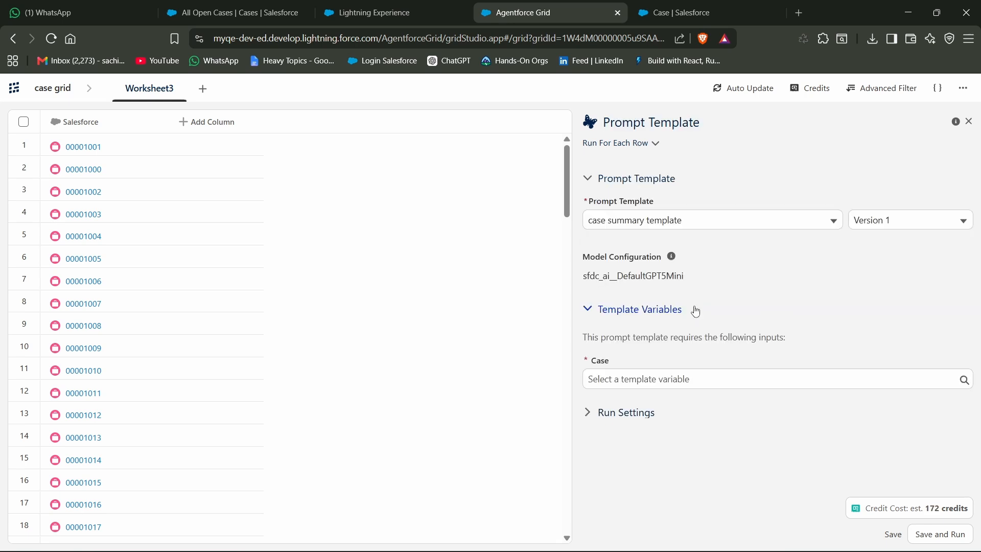
# Step: Map the template's Case input to Salesforce > Id, and run the column to preview the first case's output
pyautogui.click(655, 376)
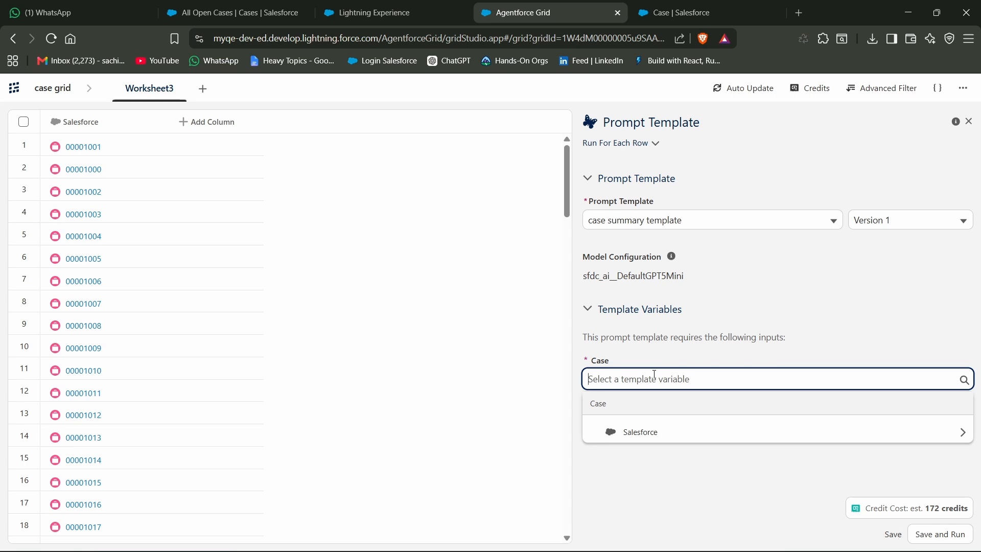
pyautogui.click(672, 433)
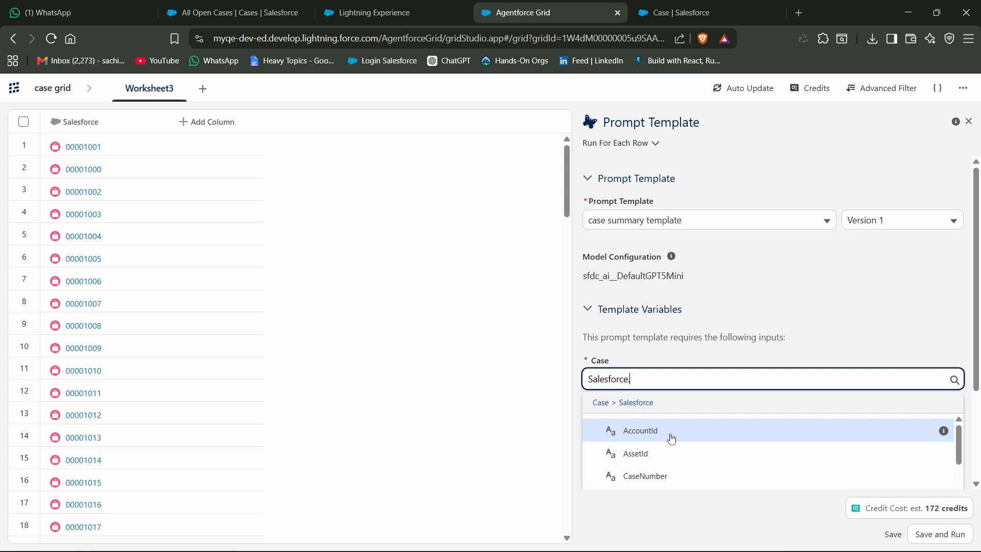
pyautogui.scroll(-3, 664, 468)
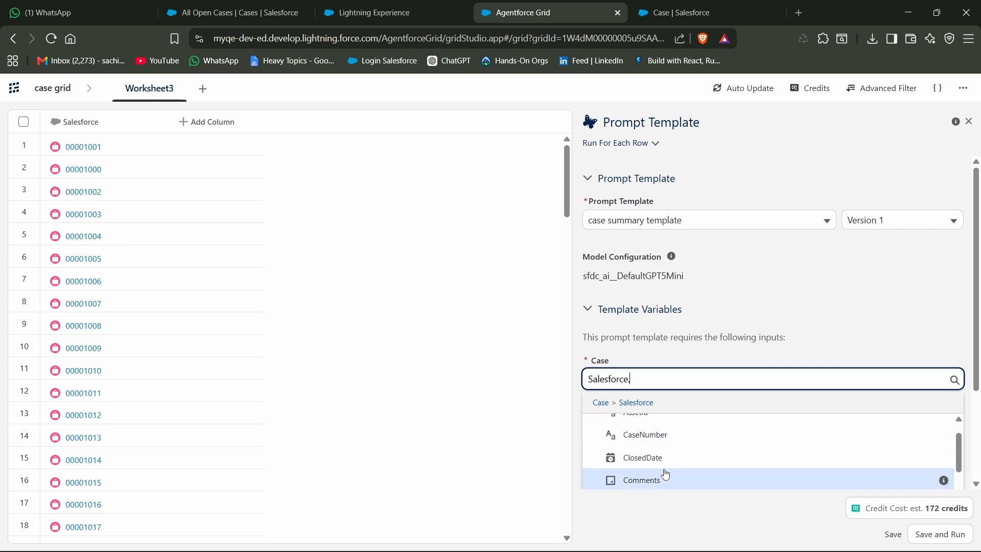
pyautogui.scroll(-5, 666, 474)
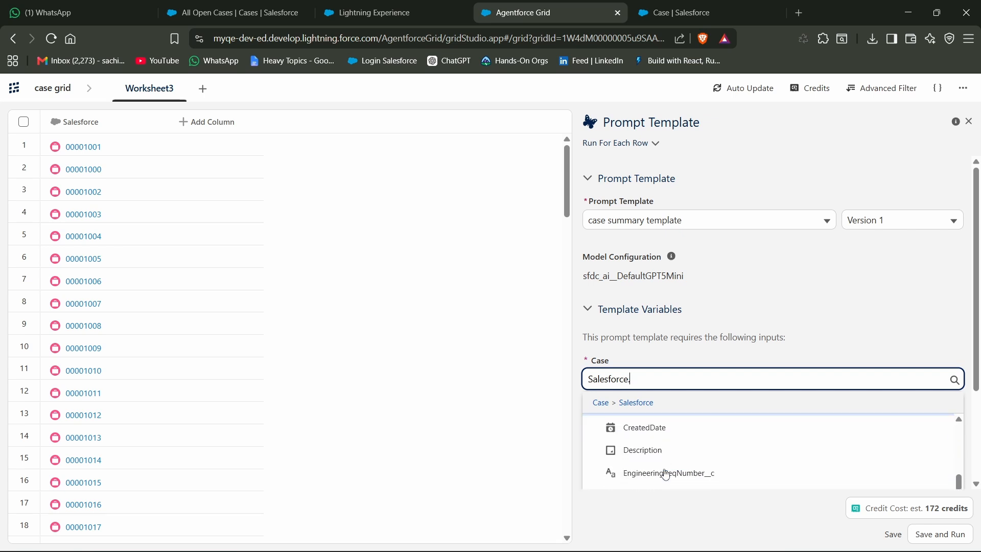
pyautogui.scroll(-1, 664, 473)
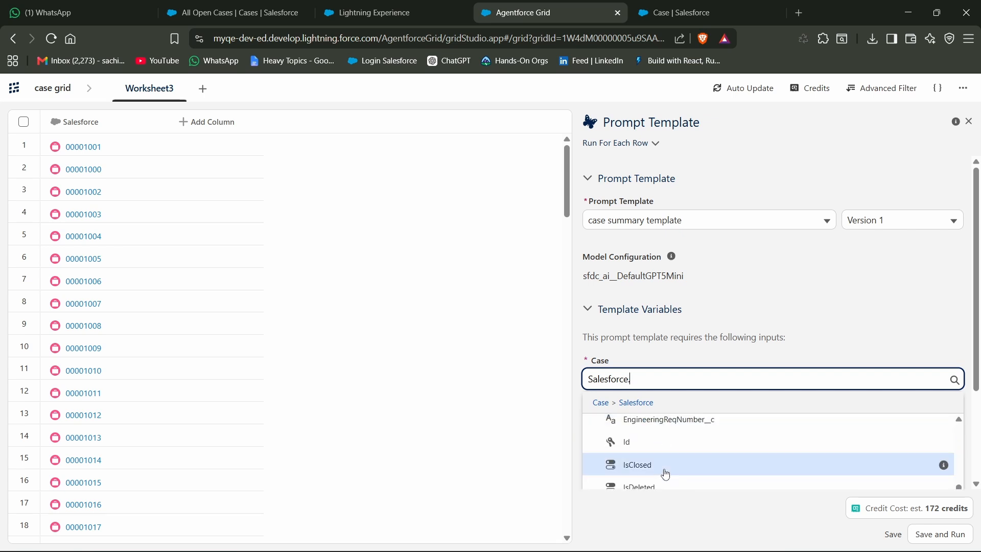
pyautogui.click(650, 443)
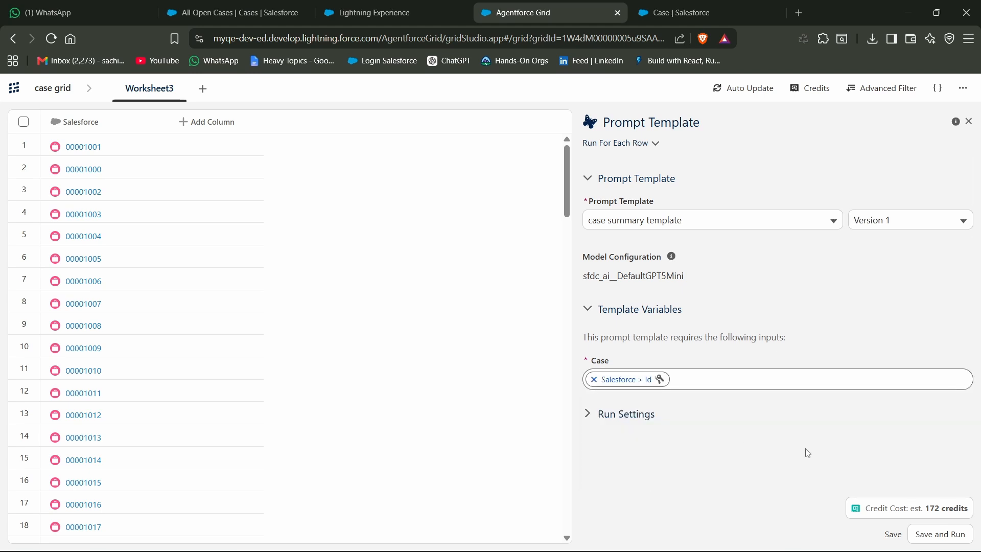
pyautogui.click(938, 534)
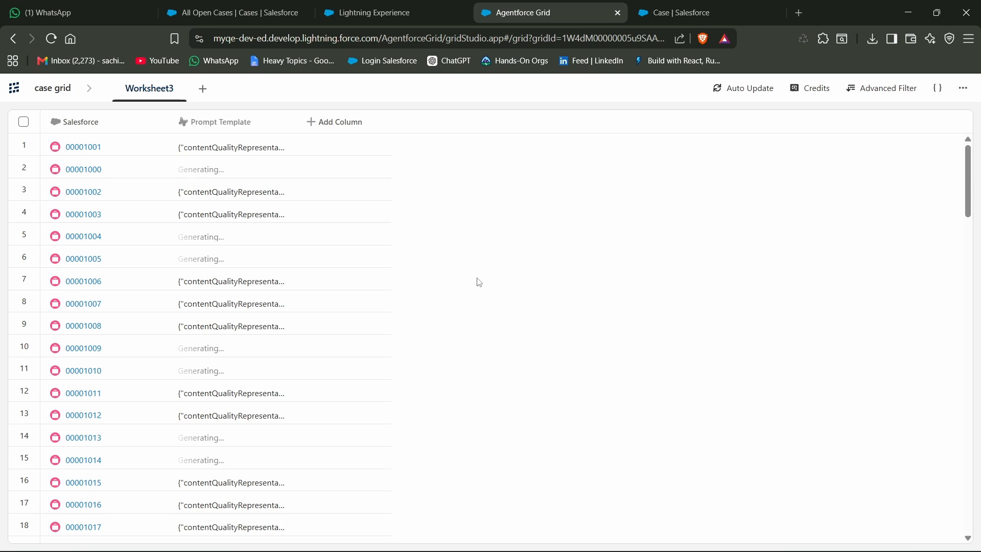
pyautogui.click(285, 147)
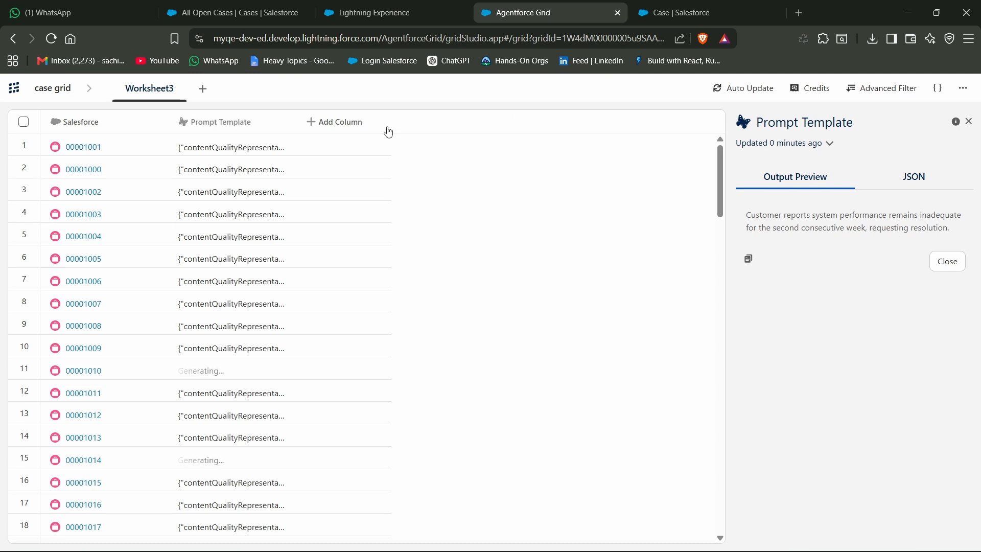
# Step: Add an Update Record column for the imported Salesforce cases and choose Summary as the field to update
pyautogui.click(353, 134)
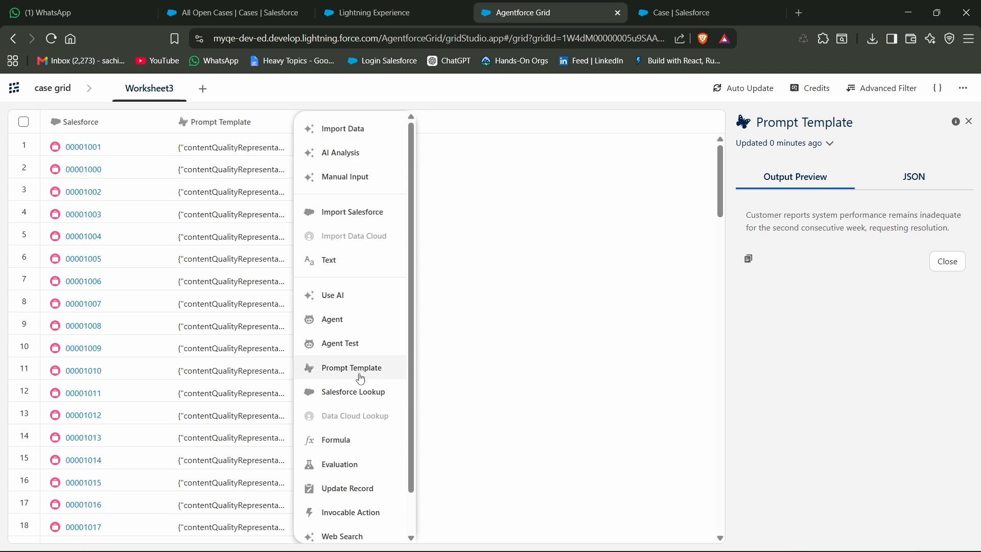
pyautogui.click(364, 489)
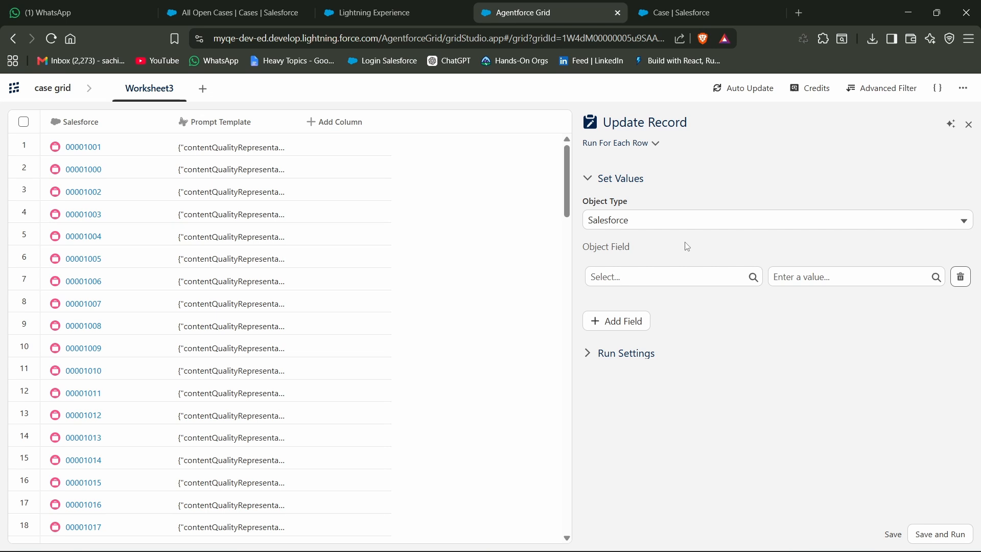
pyautogui.click(676, 276)
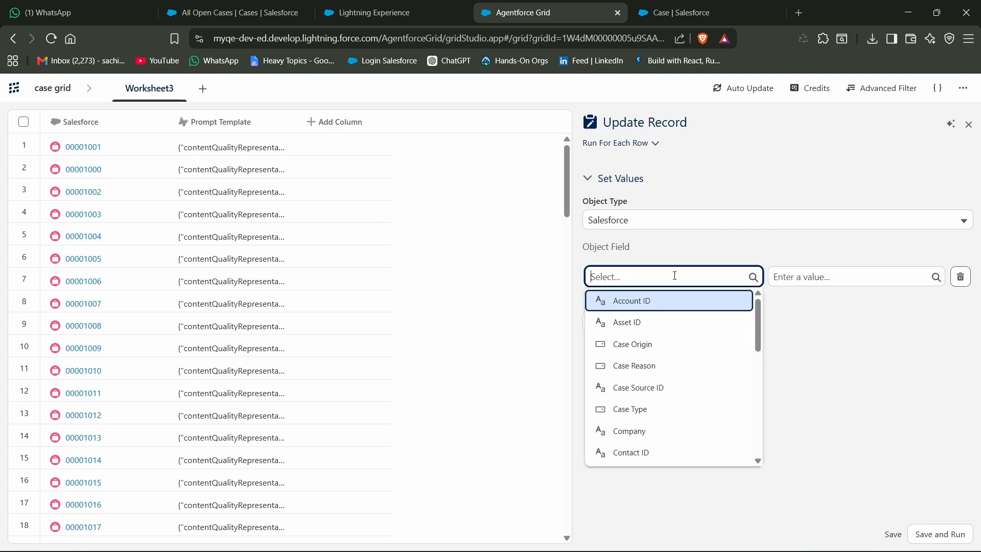
pyautogui.write('case')
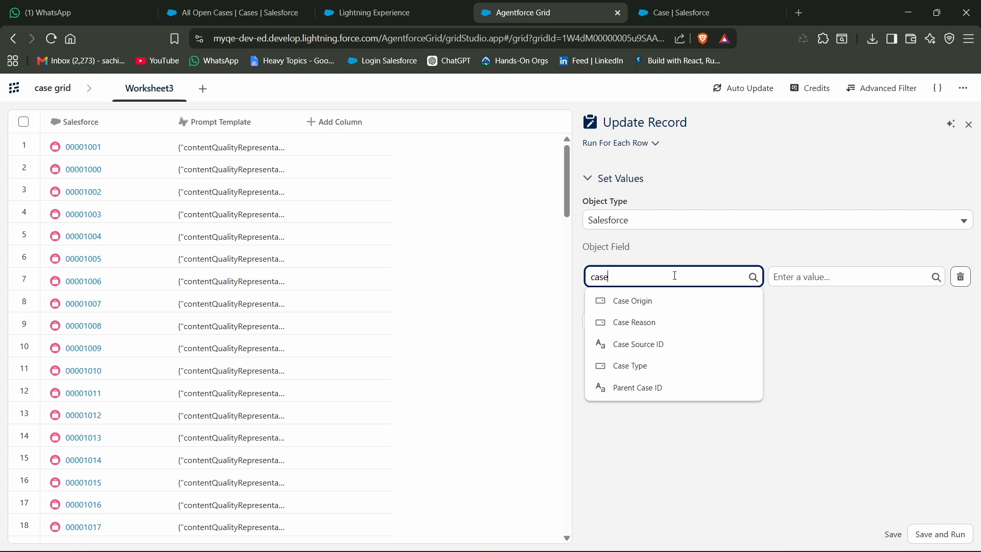
pyautogui.press('BackSpace')
pyautogui.press('BackSpace')
pyautogui.press('BackSpace')
pyautogui.press('BackSpace')
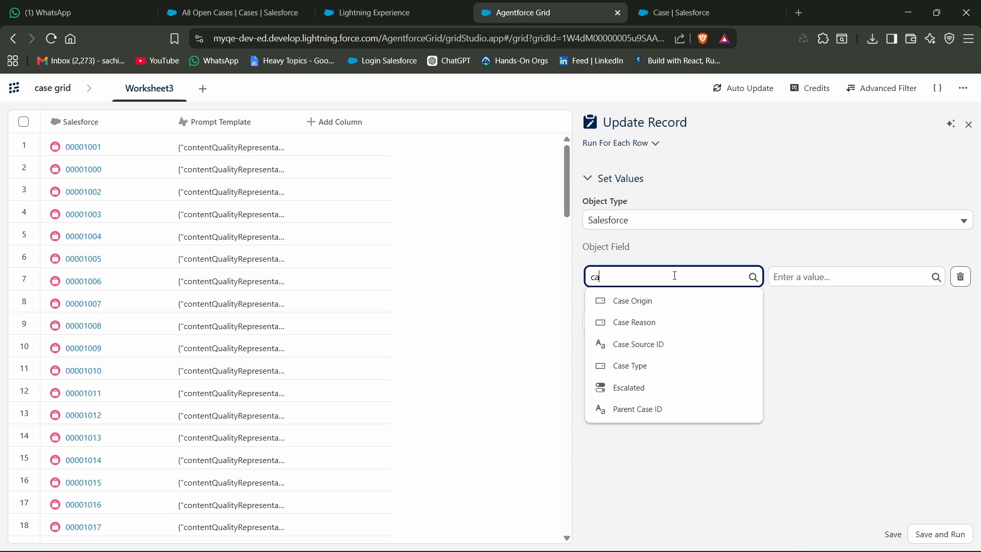
pyautogui.write('summ')
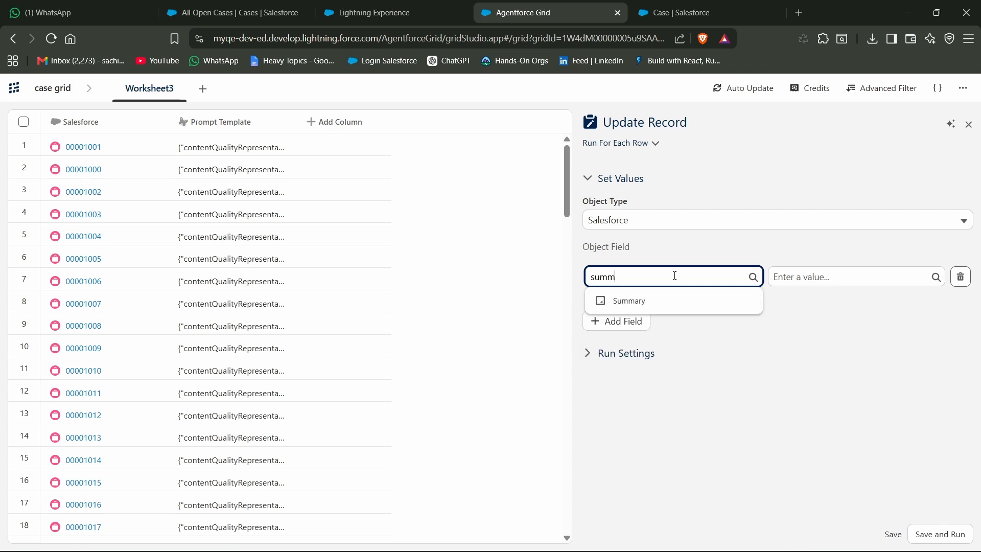
pyautogui.click(665, 312)
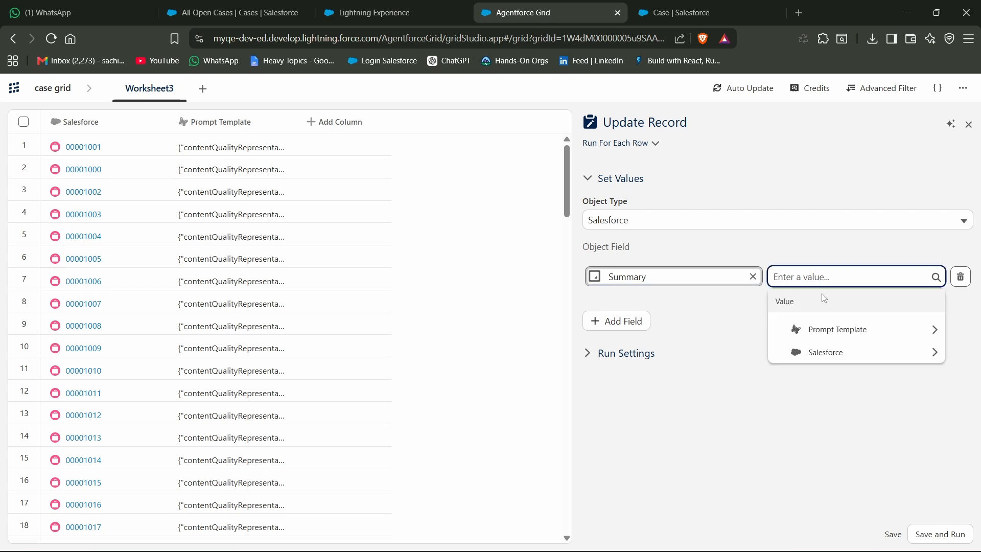
# Step: Set the Summary field's value to Prompt Template > text, and save and run the Update Record column
pyautogui.click(887, 335)
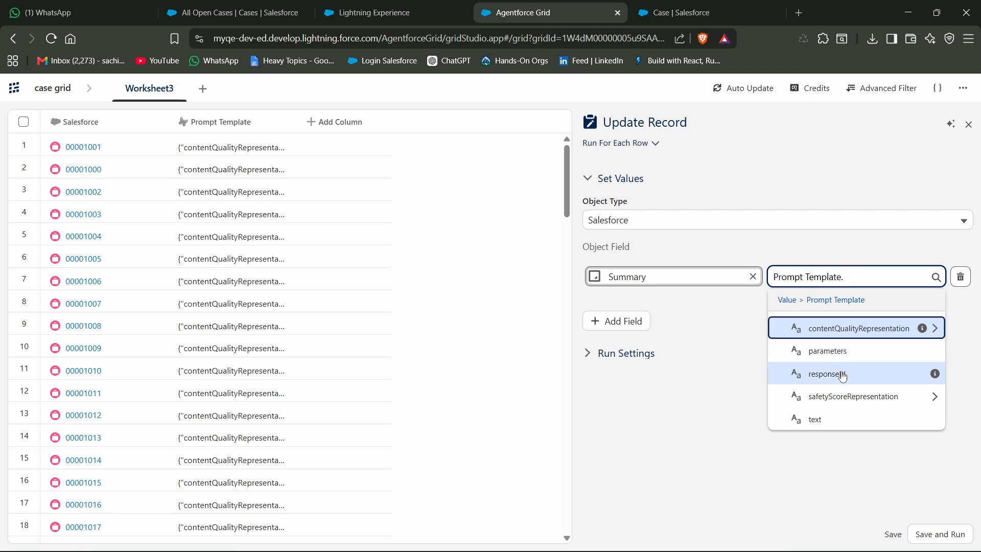
pyautogui.click(839, 423)
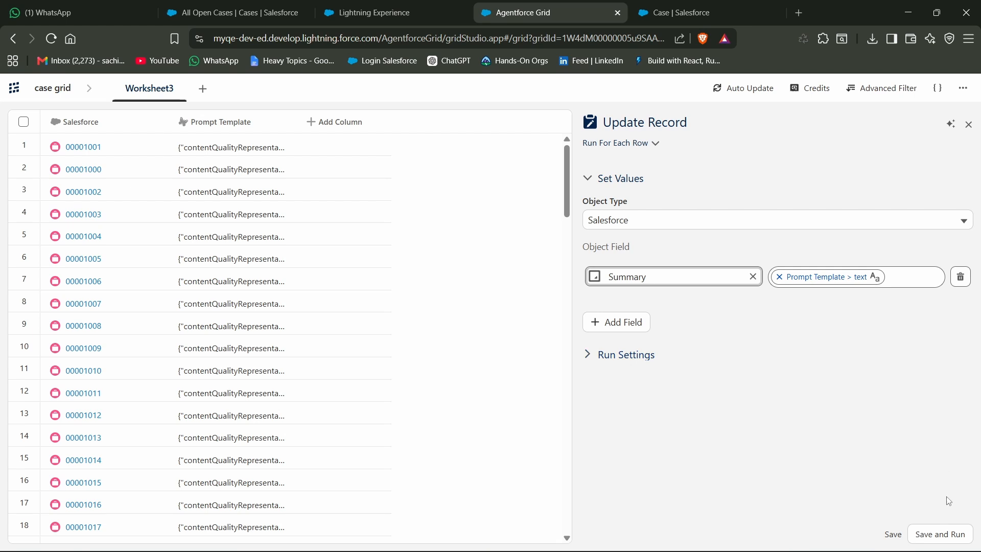
pyautogui.click(948, 535)
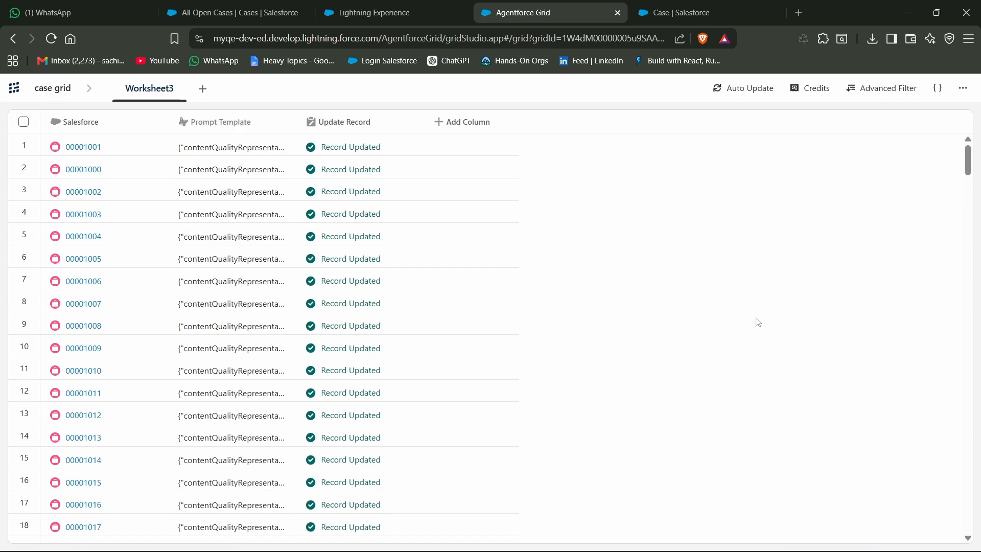
# Step: Reload the All Open Cases list and check the Summary field of the High priority Incorrect Billing Amount case
pyautogui.click(255, 4)
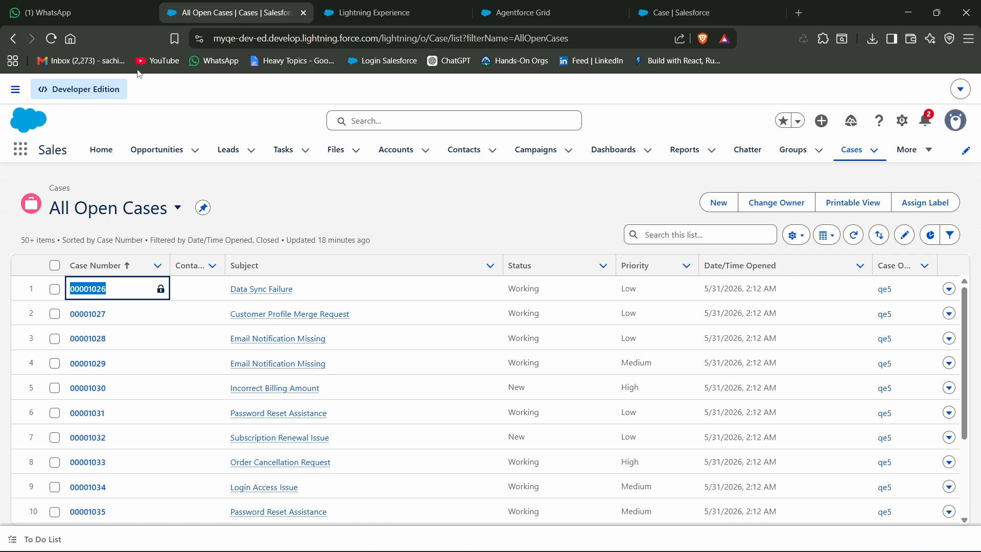
pyautogui.click(51, 39)
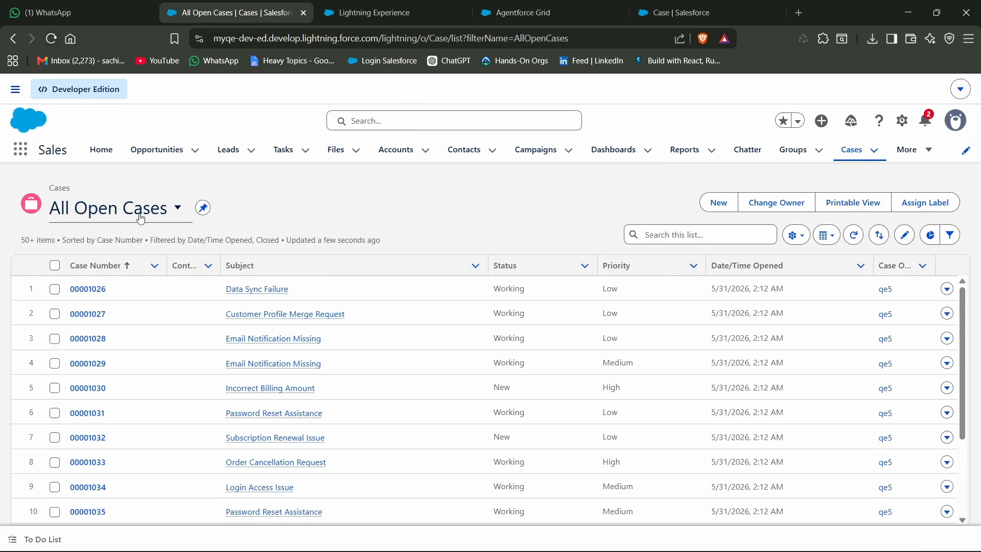
pyautogui.click(88, 388)
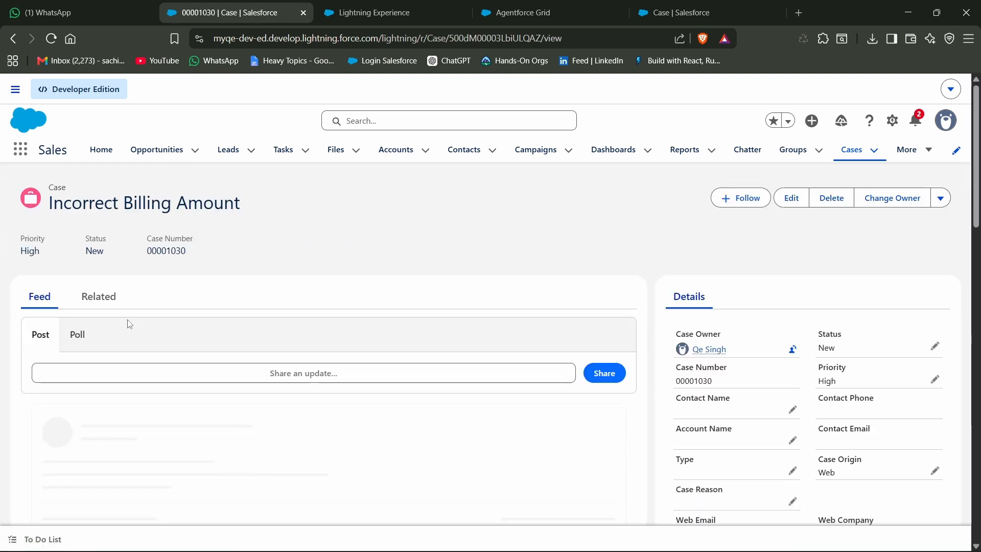
pyautogui.scroll(-8, 789, 429)
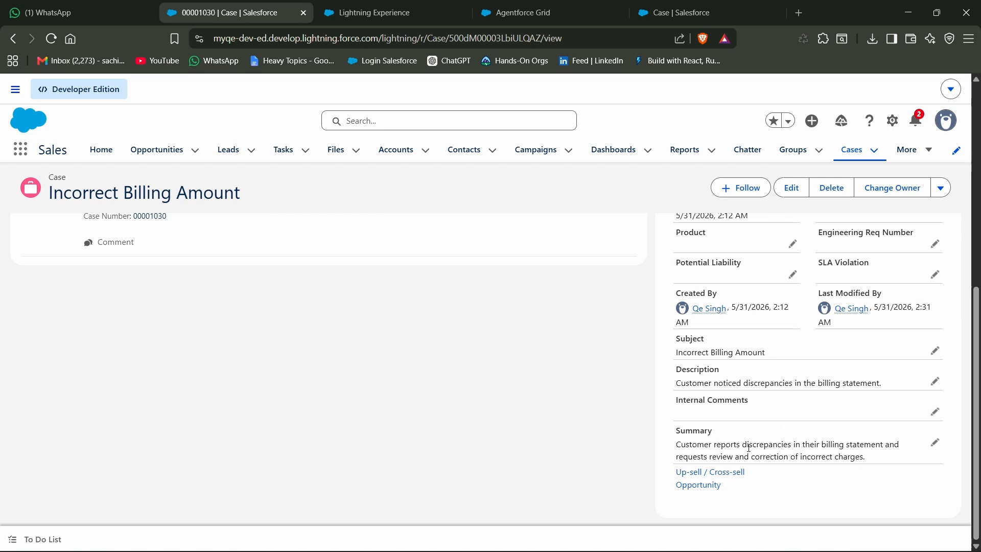
# Step: Return to the cases list and examine the Summary field of an Order Cancellation Request case with status Working
pyautogui.click(871, 153)
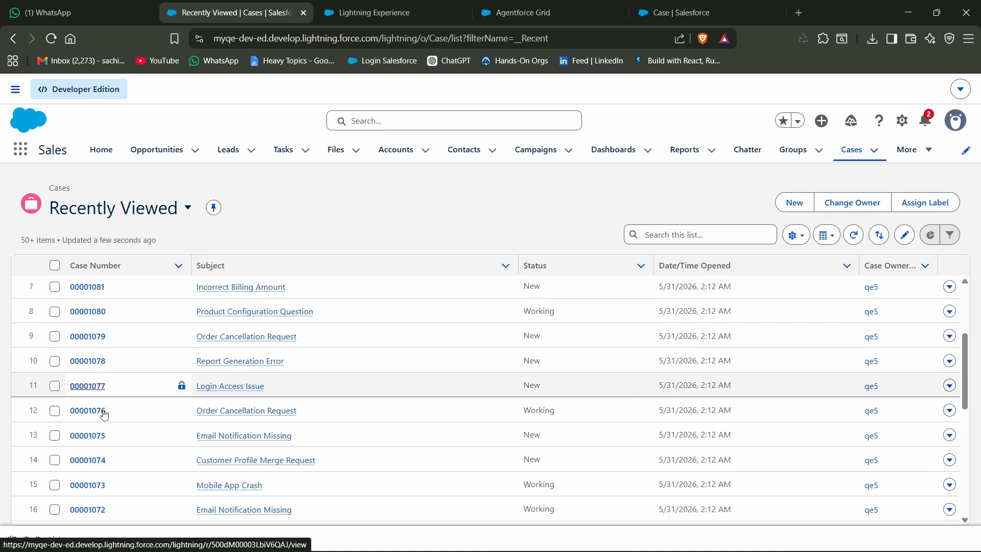
pyautogui.click(95, 414)
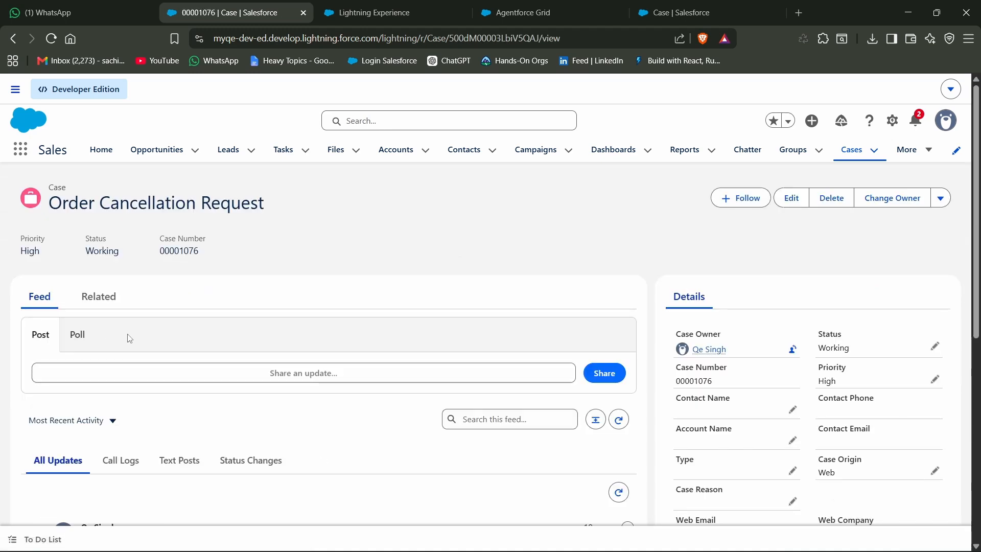
pyautogui.scroll(-4, 671, 440)
pyautogui.scroll(-4, 671, 442)
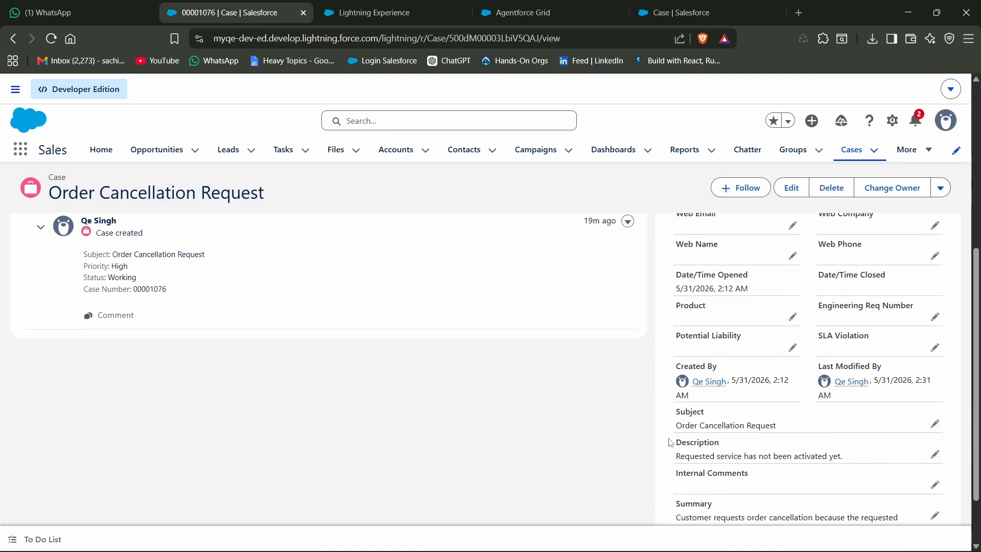
pyautogui.scroll(8, 793, 477)
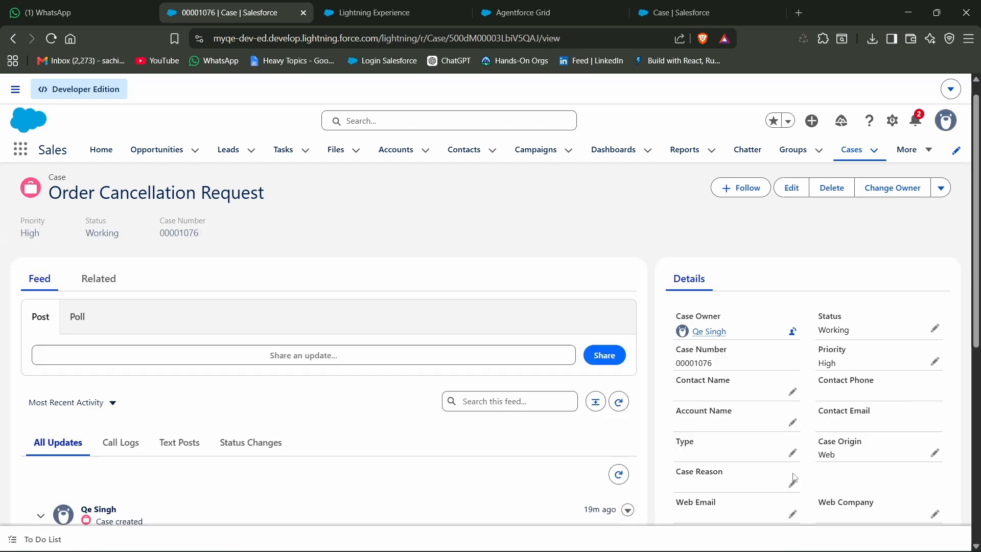